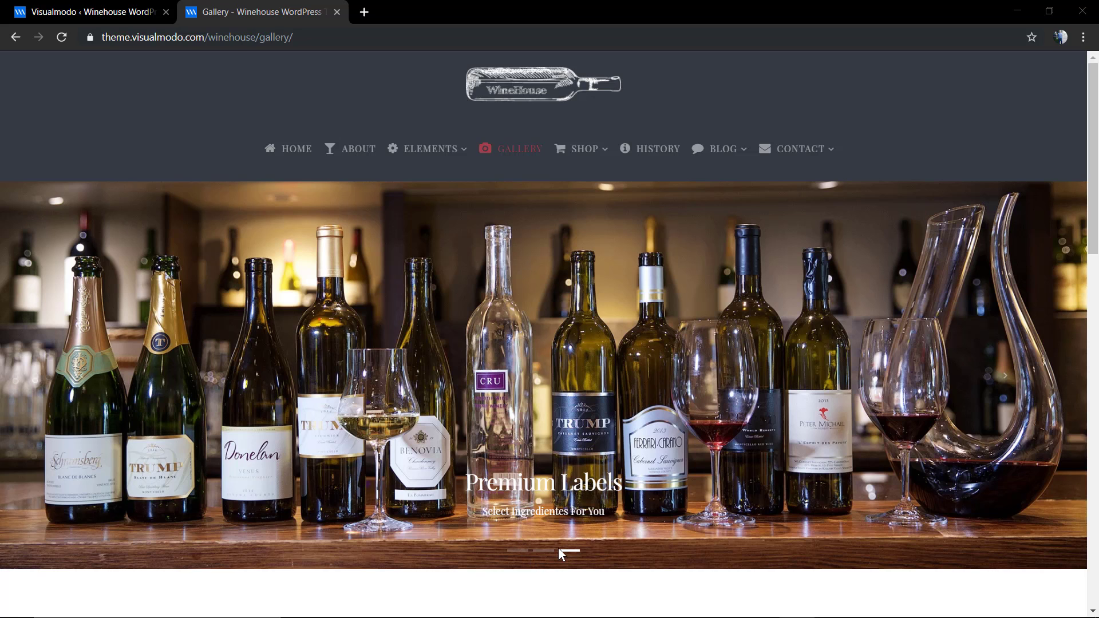
Step: Move the Gallery header slider from Premium Labels to Wonderful Places, then back to Our Gallery
click(543, 551)
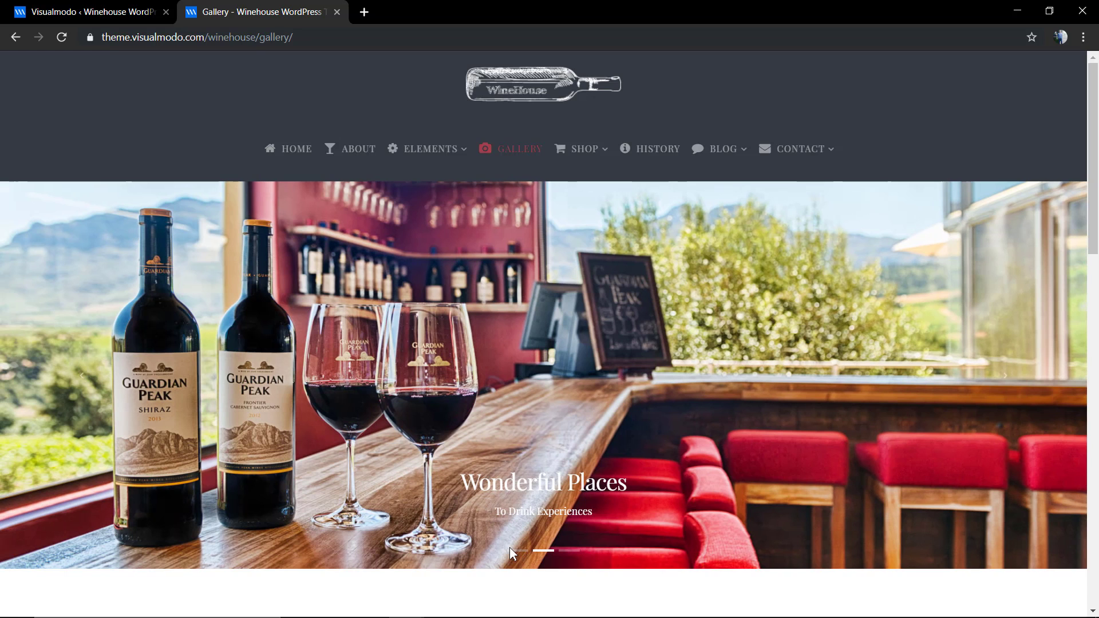
click(510, 550)
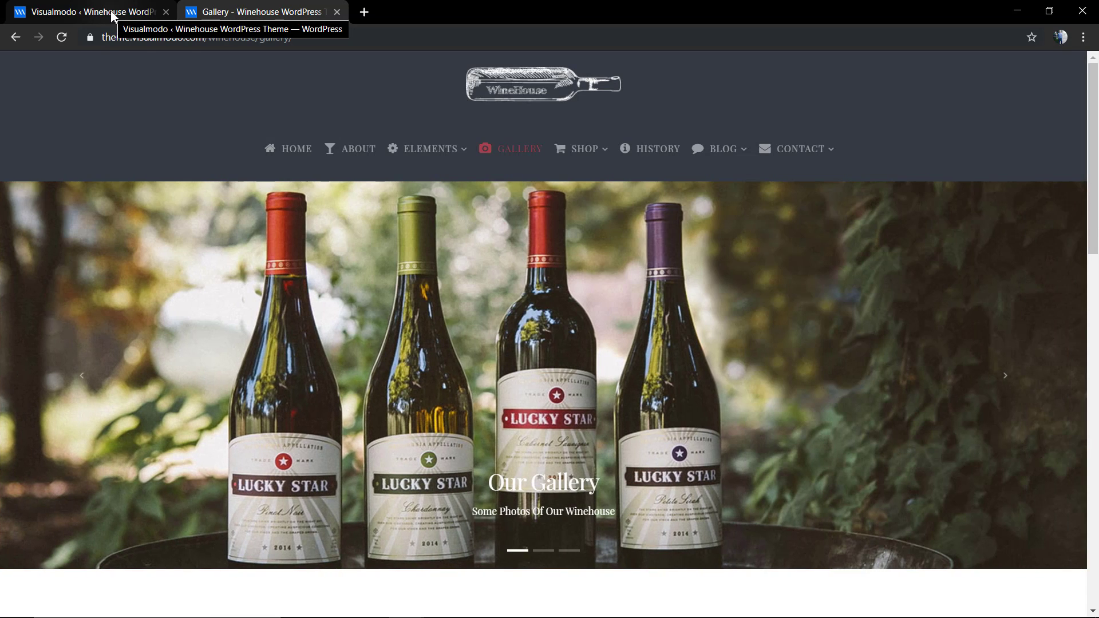
Step: Switch to the admin dashboard and start a new page from Pages > Add New
click(113, 16)
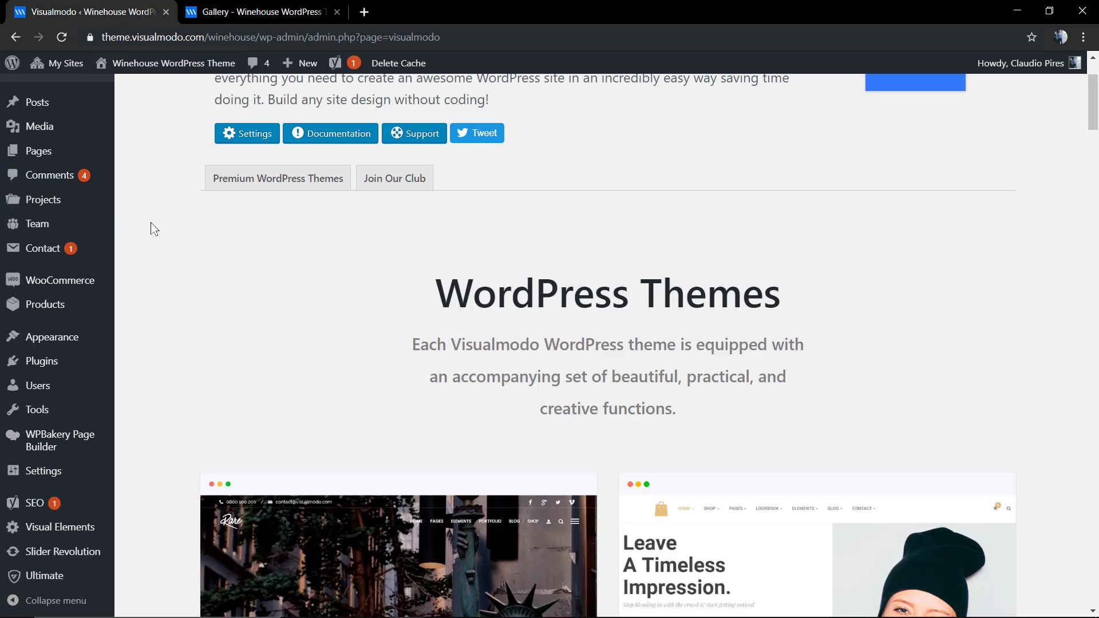
scroll(289, 344, down, 13)
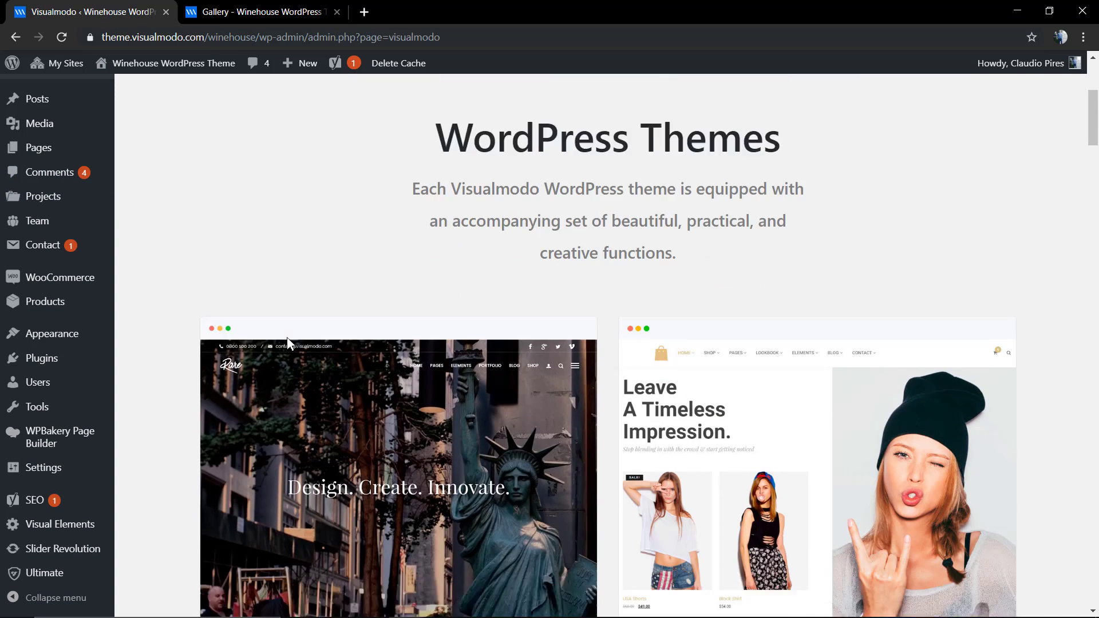
scroll(296, 336, down, 20)
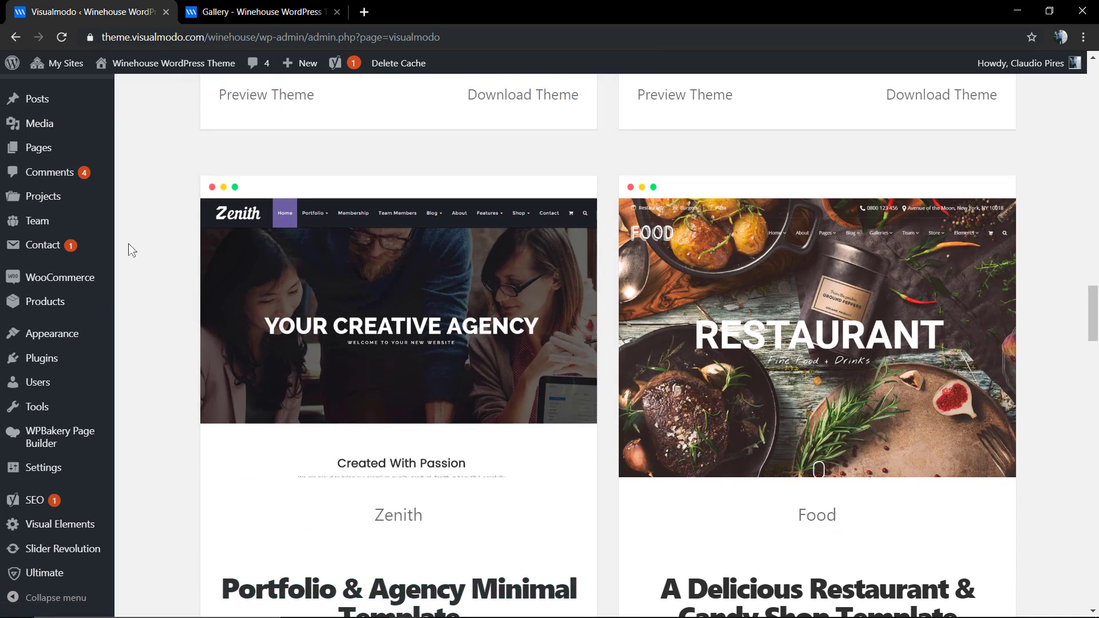
scroll(128, 258, up, 4)
mouse_move(39, 270)
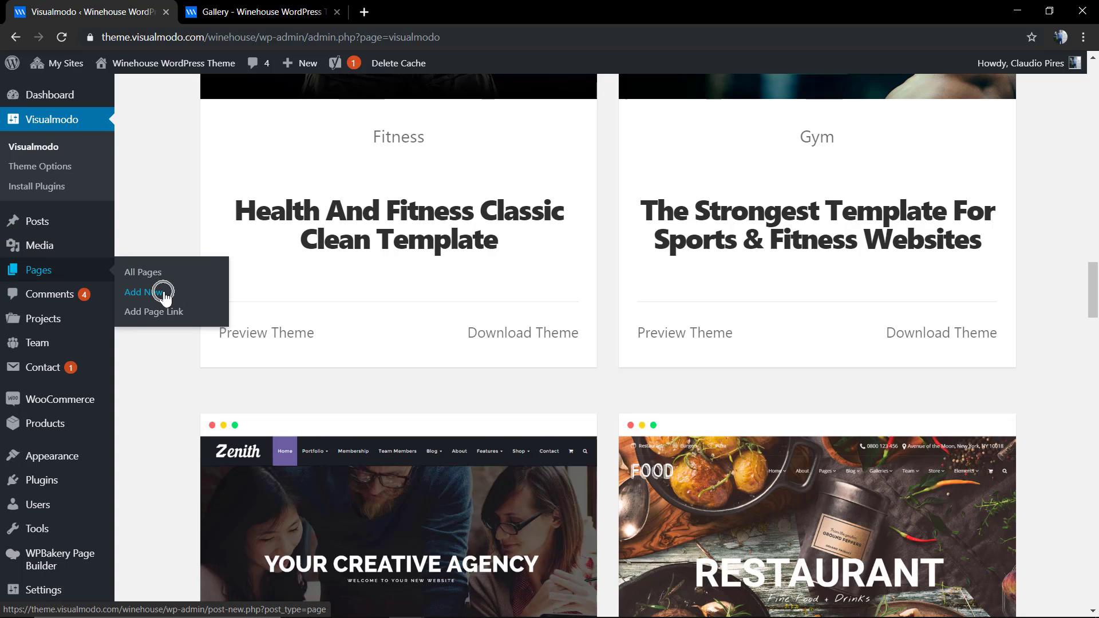
click(144, 293)
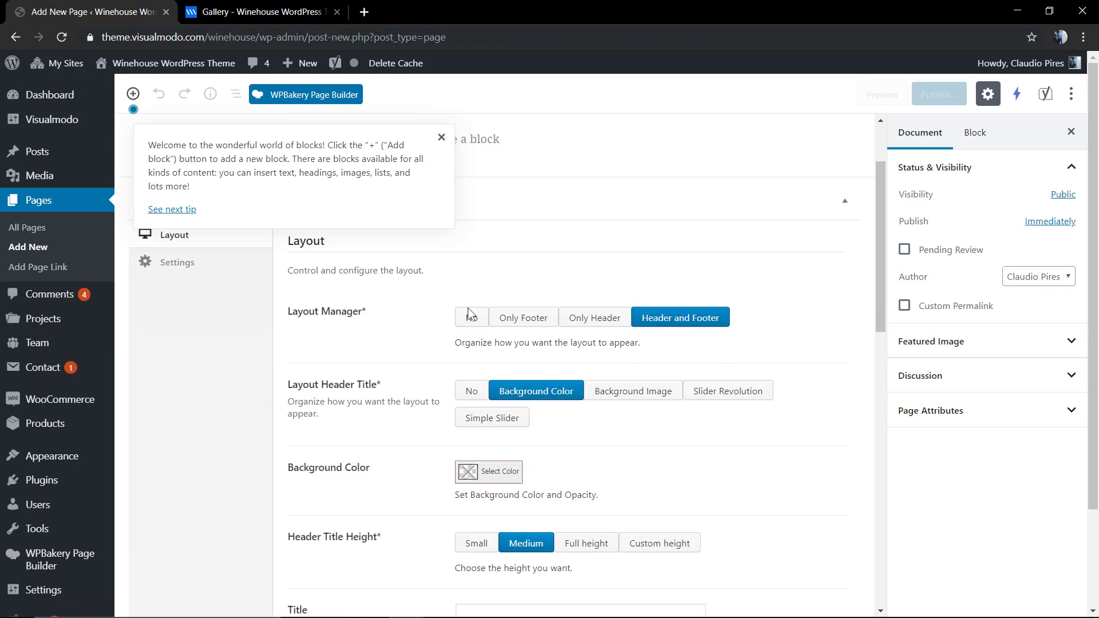
Step: Dismiss the welcome tip and title the new page 'Simple Slider Page'
scroll(470, 314, down, 6)
scroll(432, 351, up, 4)
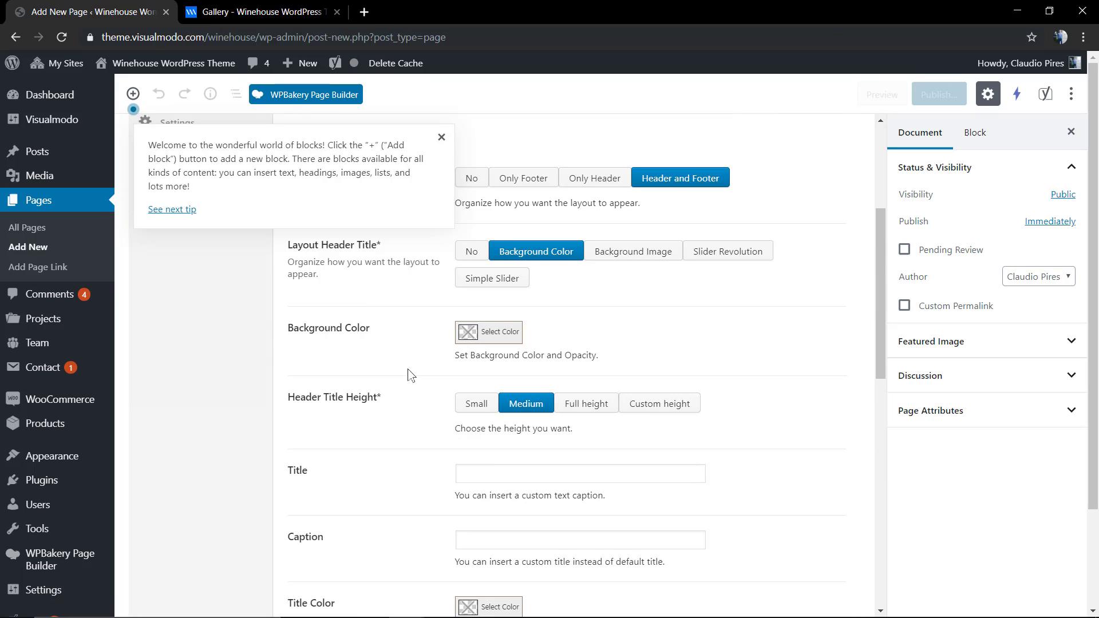
scroll(340, 228, up, 2)
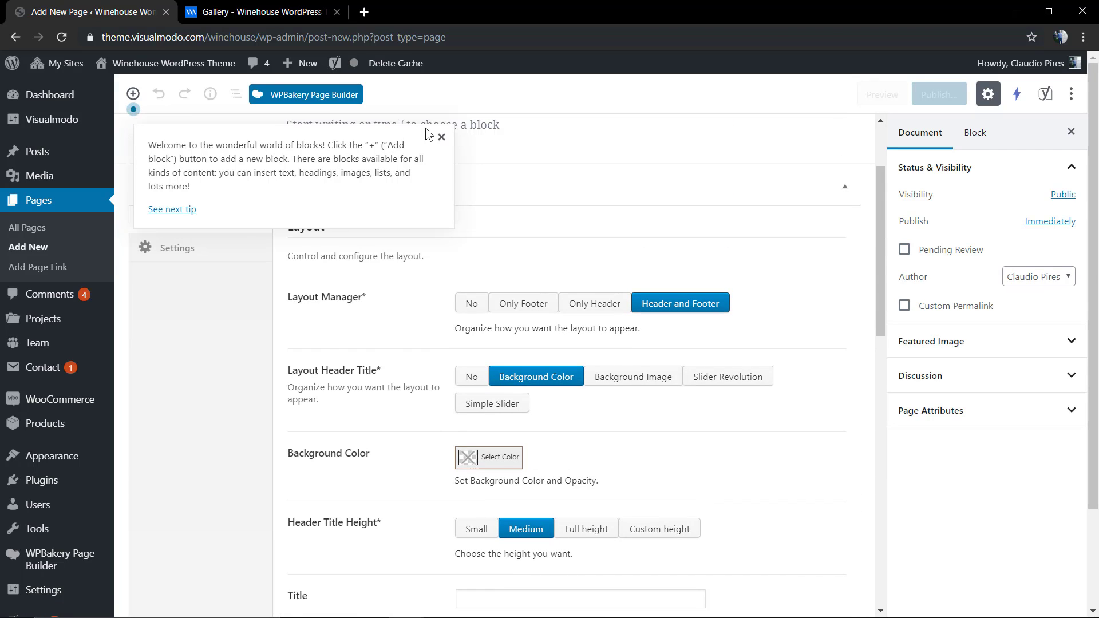
click(441, 137)
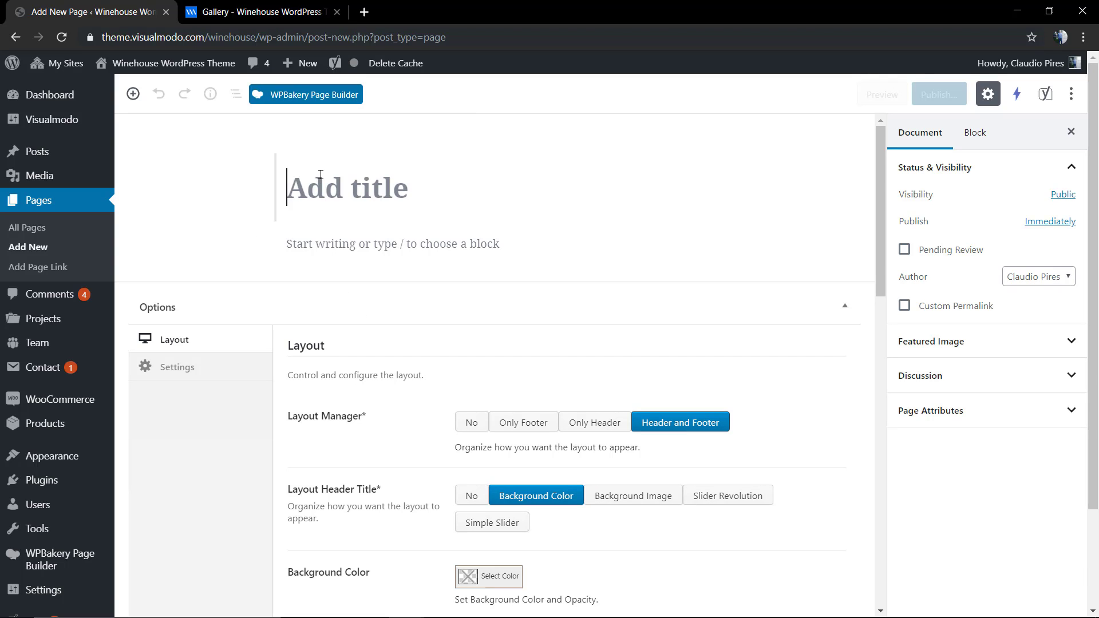
text(Simple)
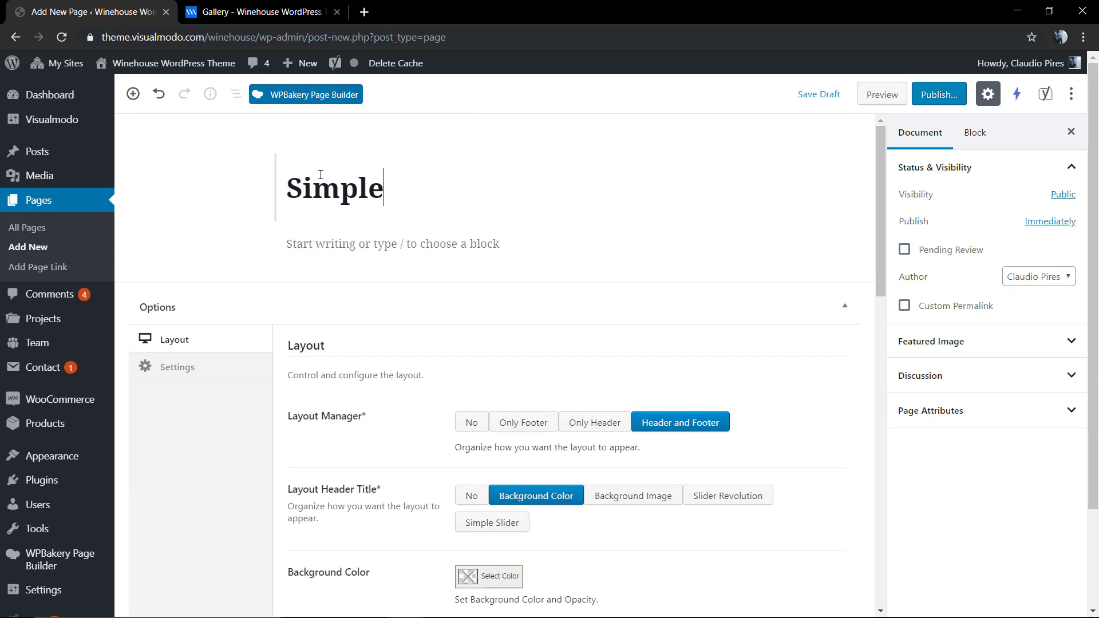
text( Slider)
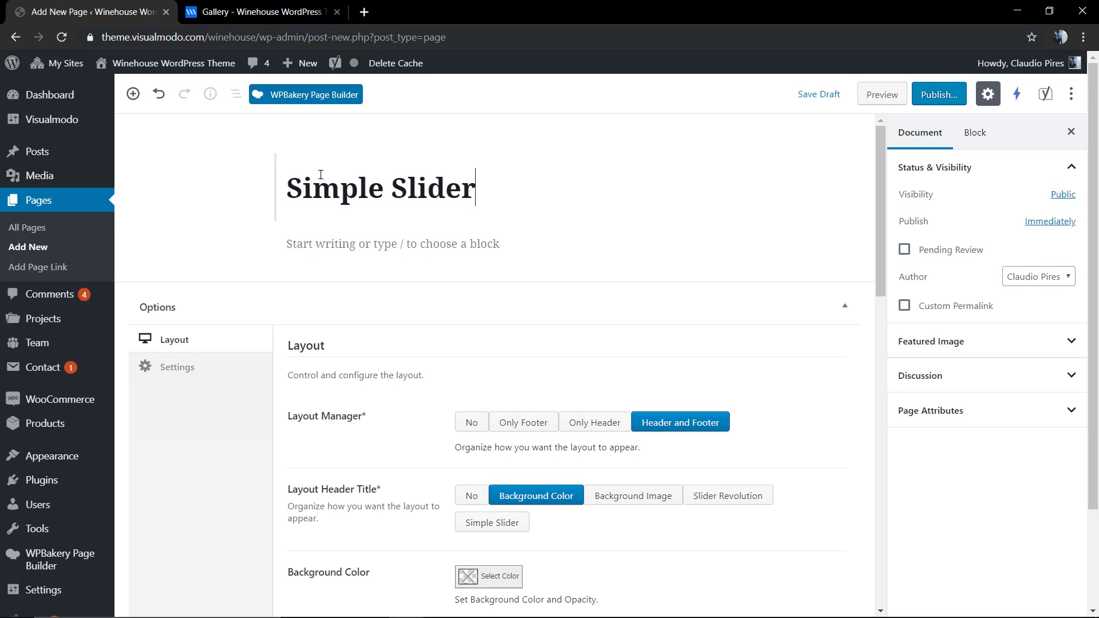
text( Page)
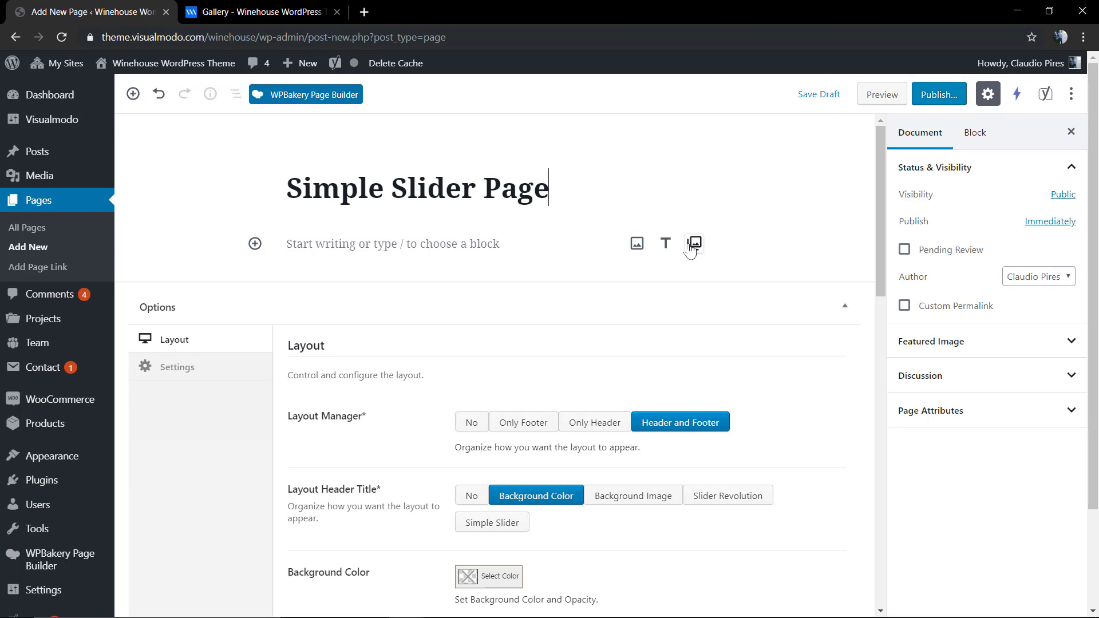
Step: Scroll down to the Layout Header Title setting in the page's layout options
scroll(430, 349, down, 2)
scroll(399, 356, down, 2)
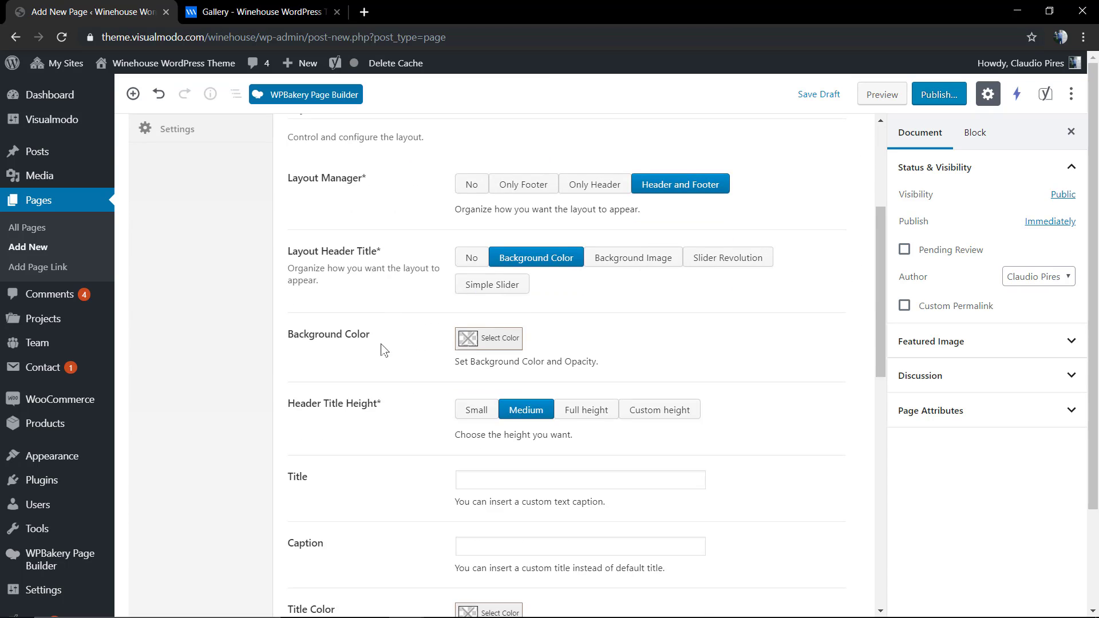
scroll(385, 349, up, 2)
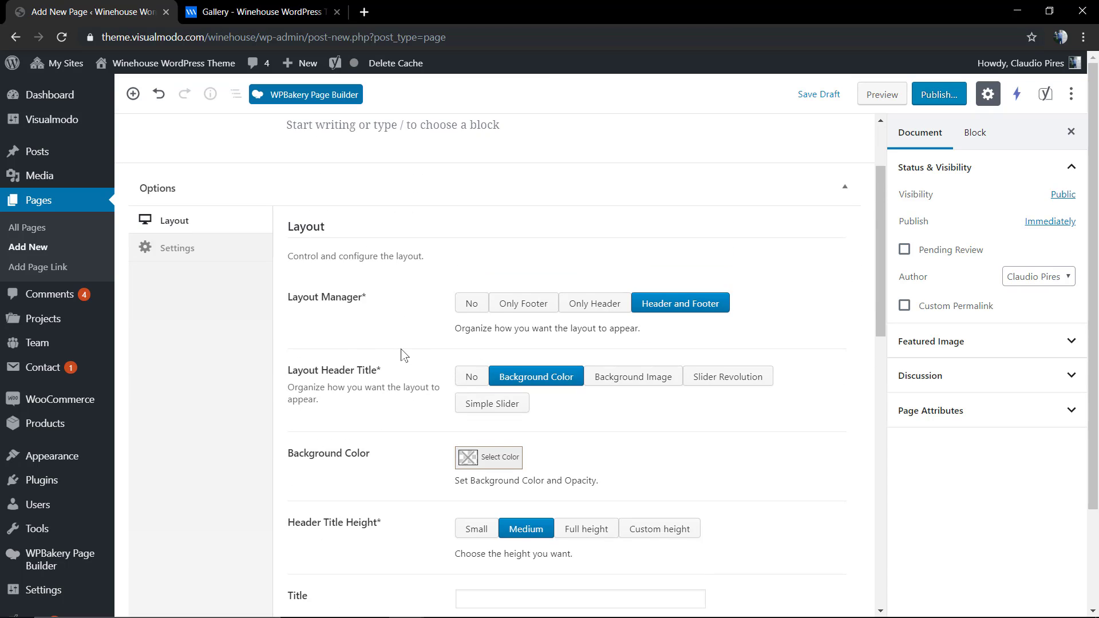
drag(288, 373, 382, 370)
click(394, 374)
Step: Set Layout Header Title to Simple Slider and expand the new slide's settings
click(475, 402)
scroll(442, 382, down, 4)
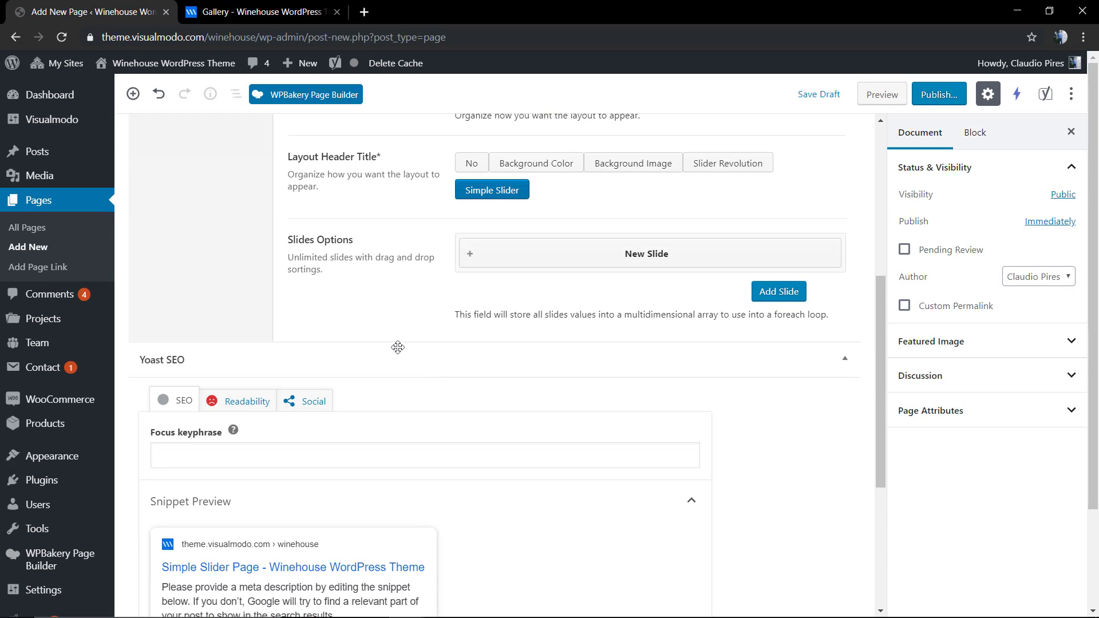
scroll(400, 352, up, 2)
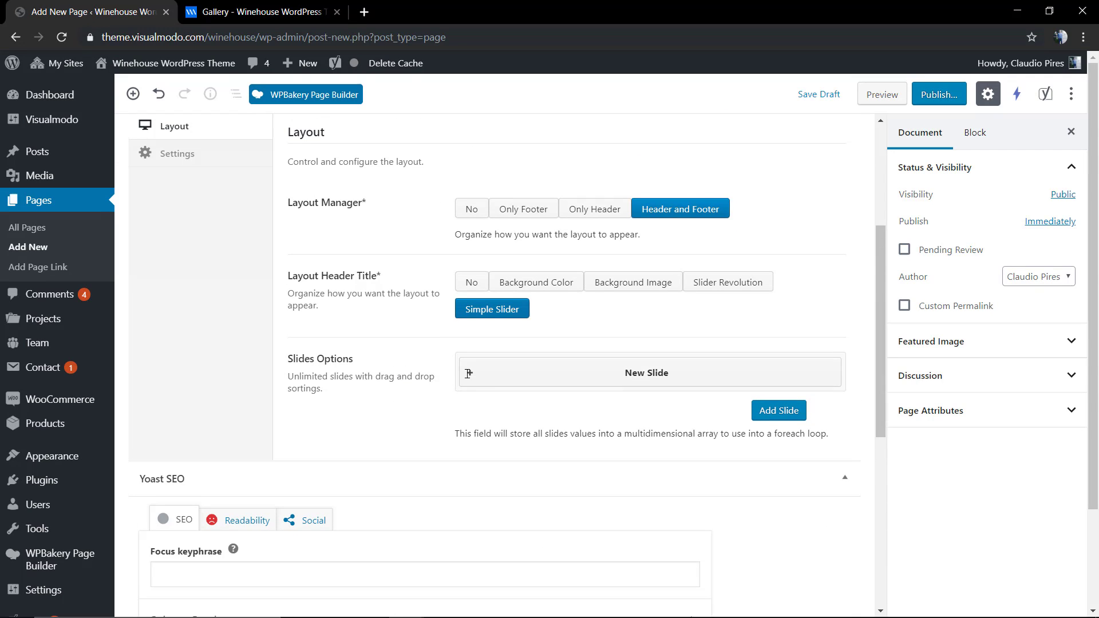
click(635, 372)
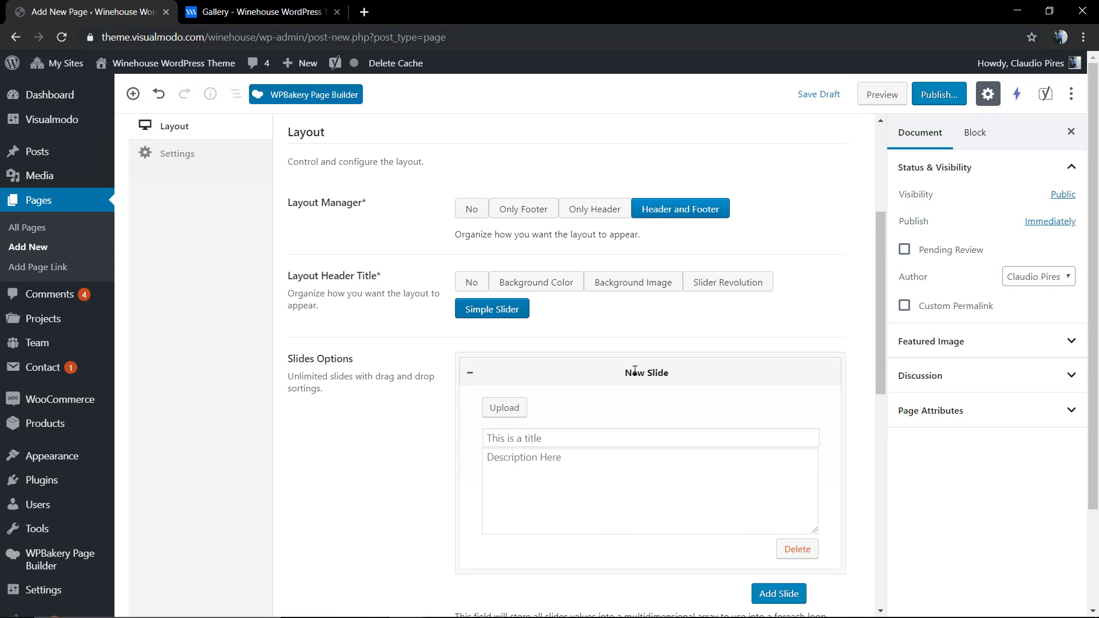
scroll(520, 352, down, 2)
Step: Browse the Media Library's wine photos for the first slide's image
click(511, 287)
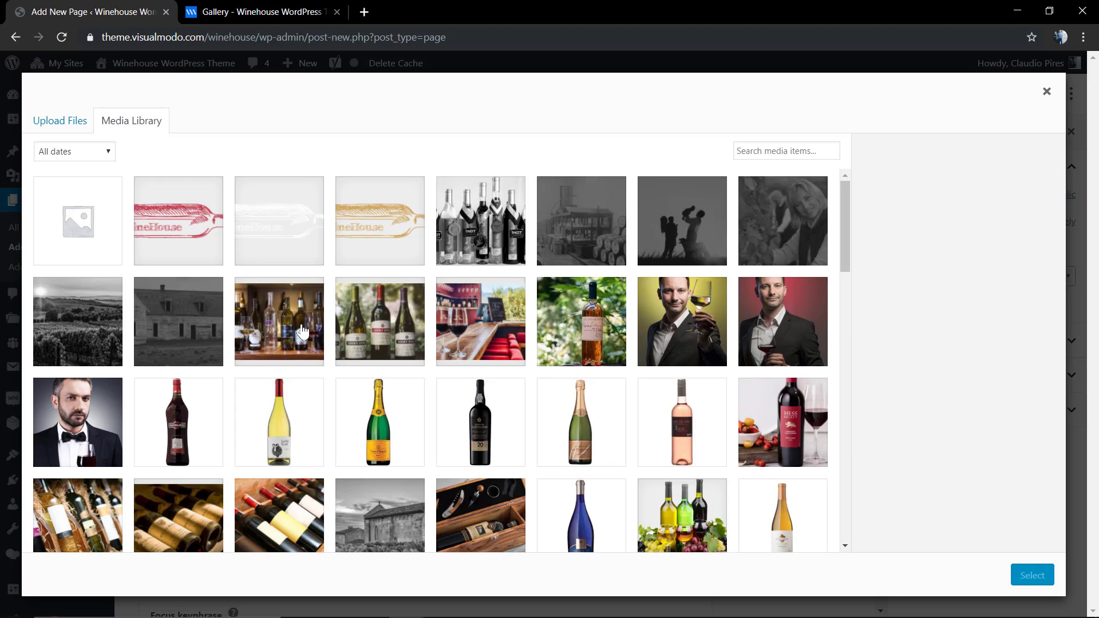
click(302, 330)
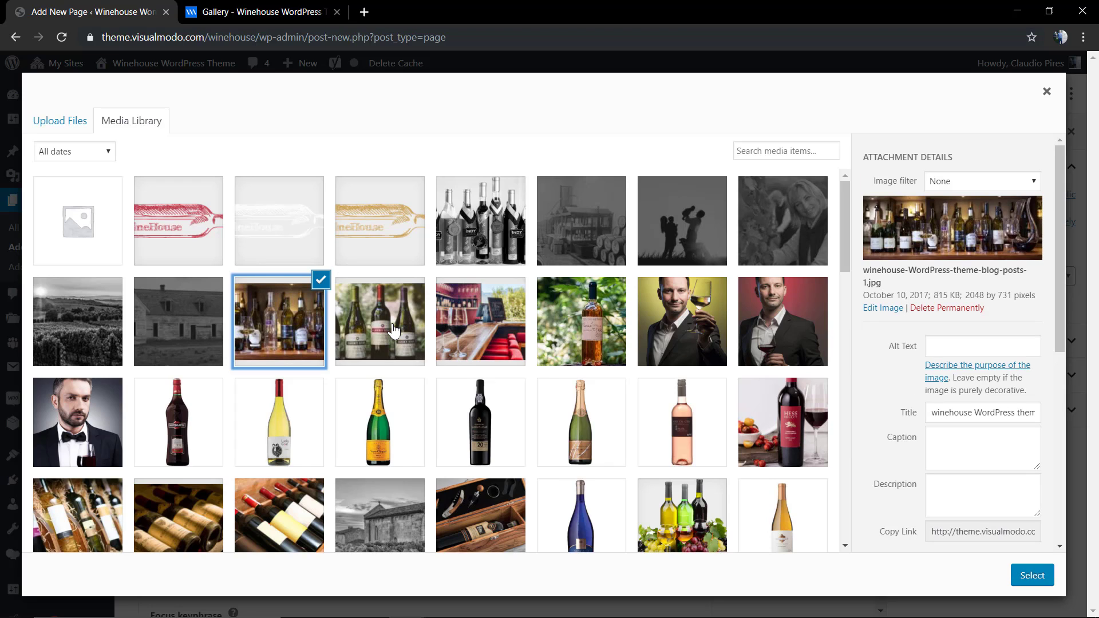
click(394, 331)
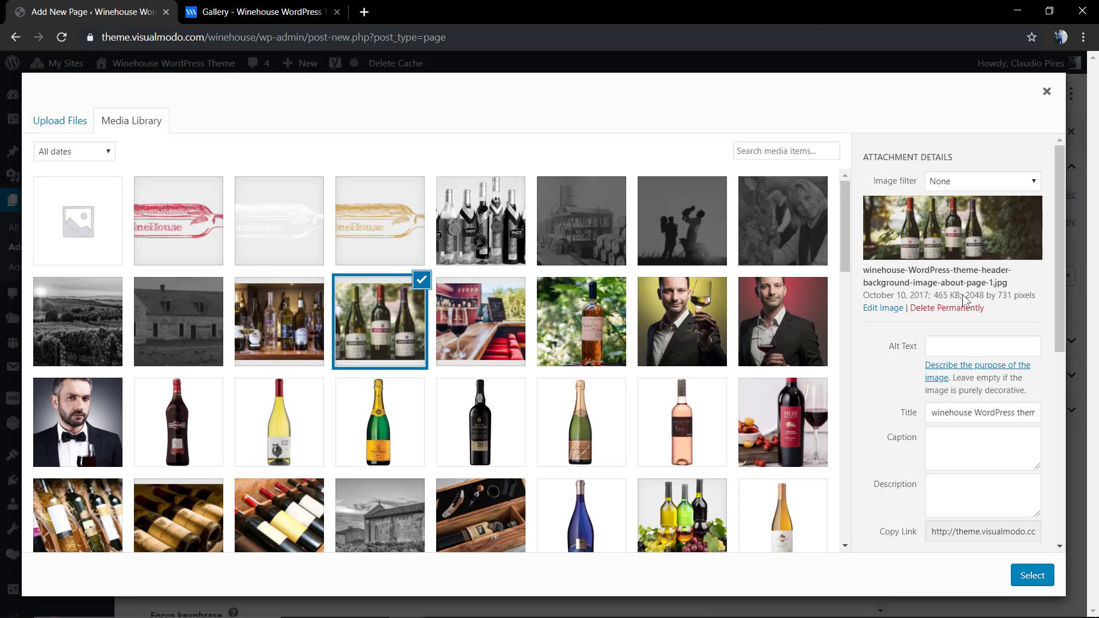
drag(933, 295, 994, 296)
click(985, 295)
click(299, 327)
click(483, 327)
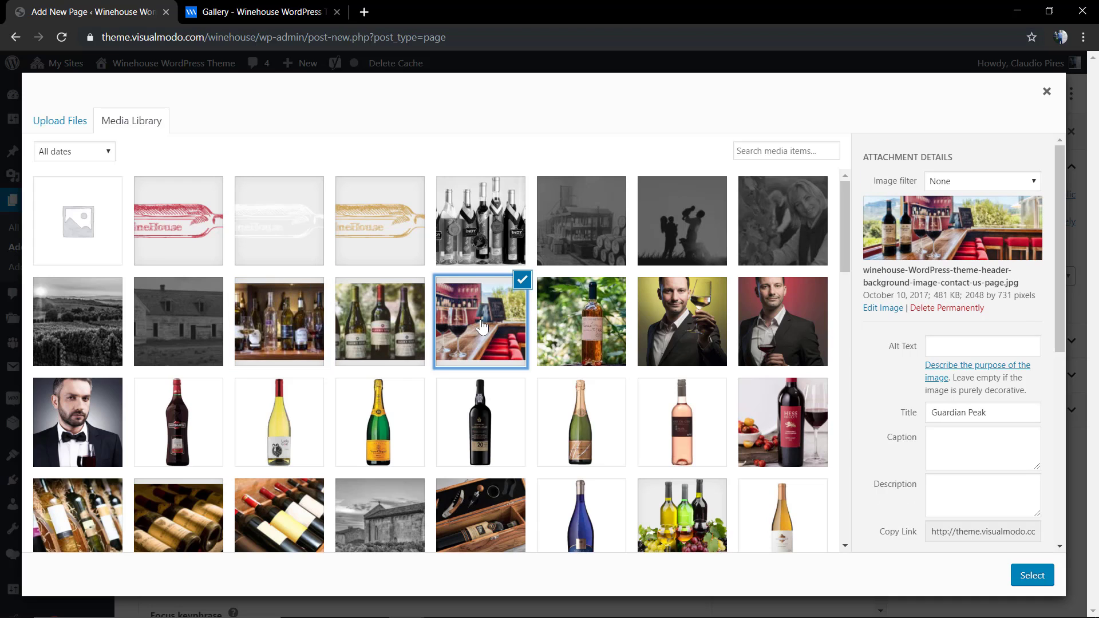
click(570, 335)
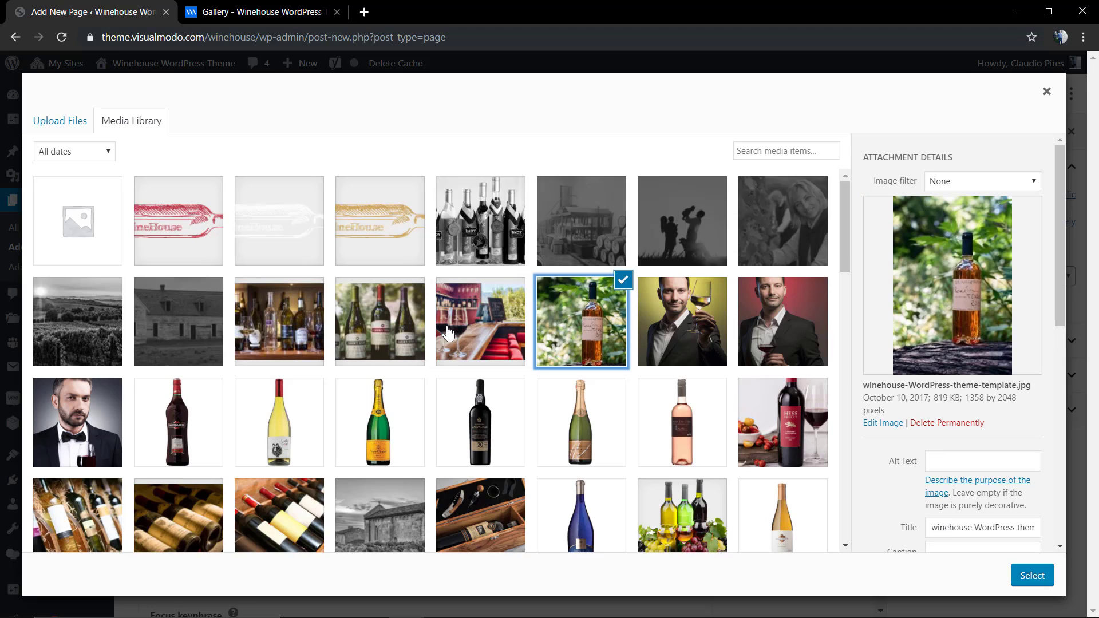
scroll(447, 332, down, 2)
scroll(387, 331, down, 2)
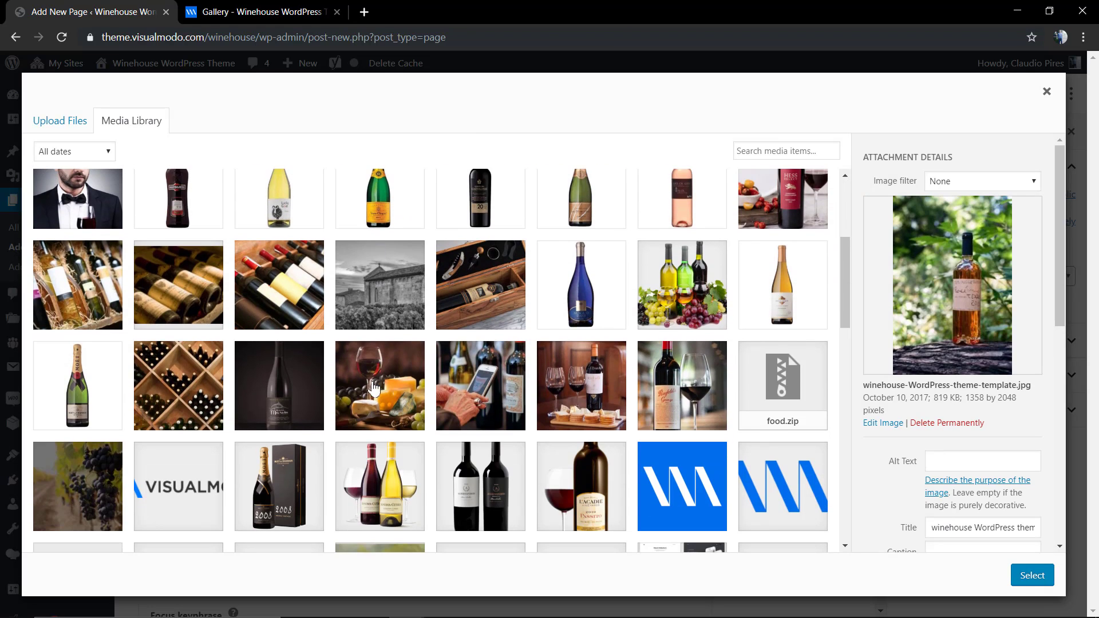
click(395, 401)
click(489, 401)
click(613, 396)
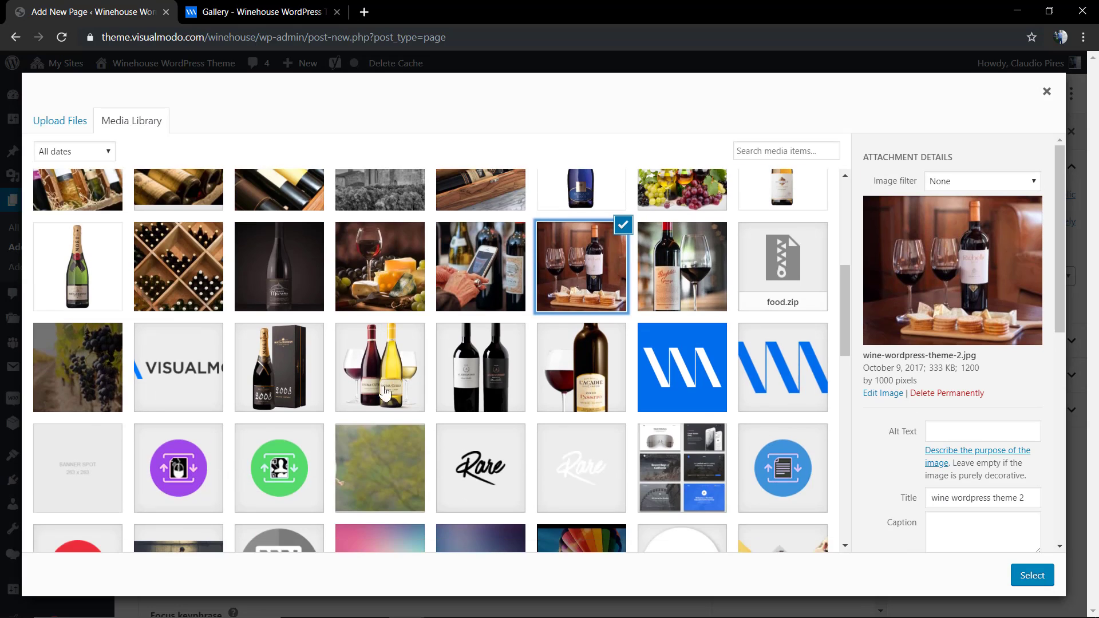
Step: Choose the camera lens photo gvbdfhmngh.jpg as the first slide's image
scroll(386, 401, down, 2)
scroll(389, 371, down, 10)
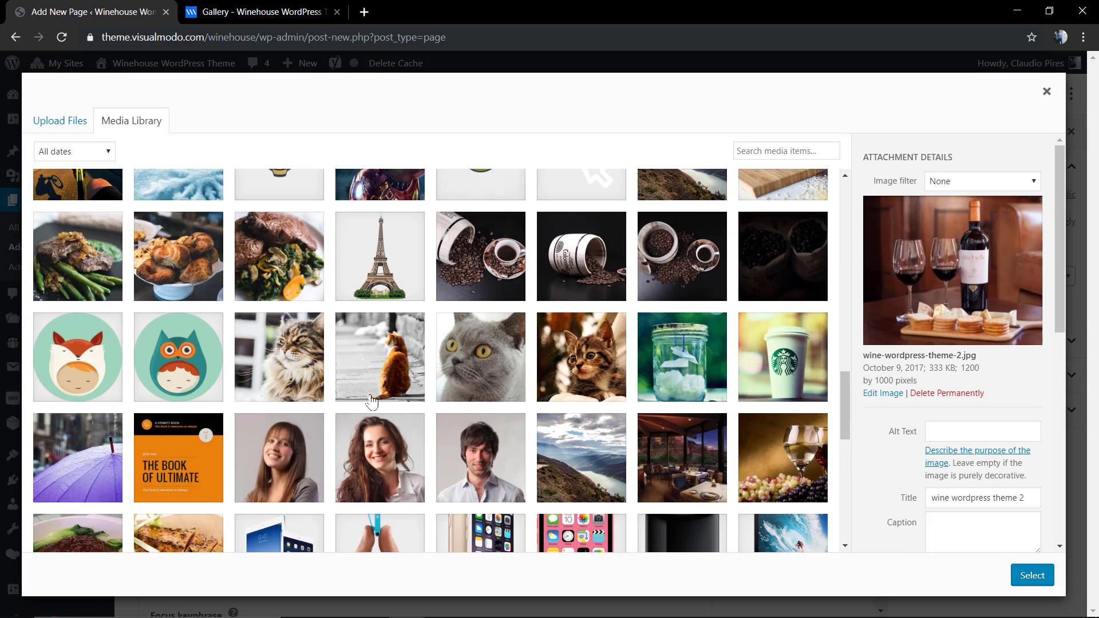
click(481, 257)
scroll(560, 317, down, 4)
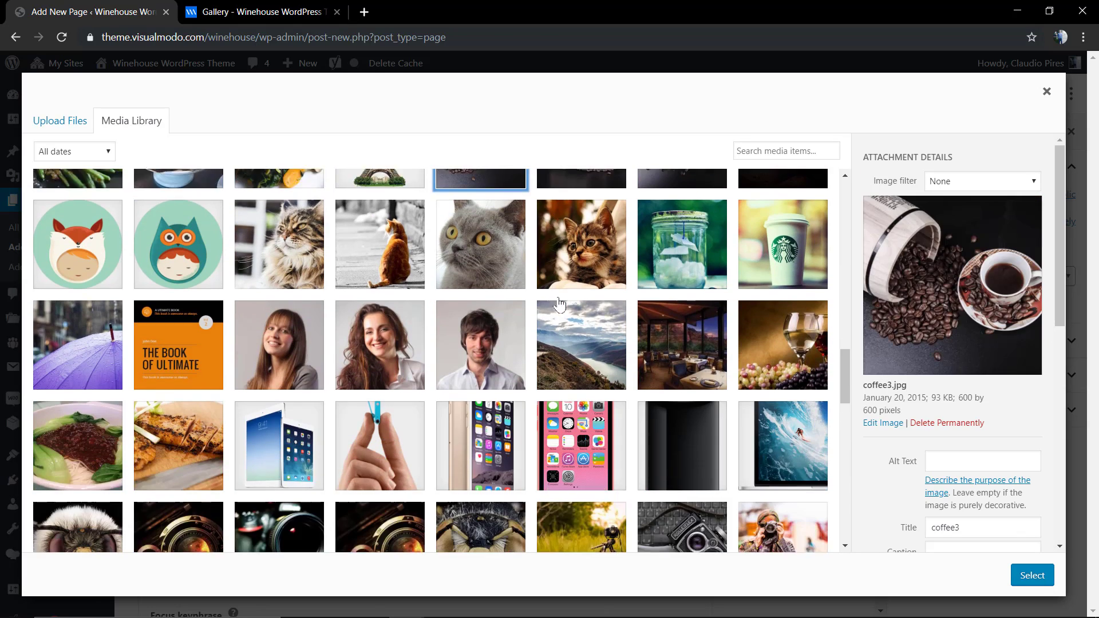
click(573, 236)
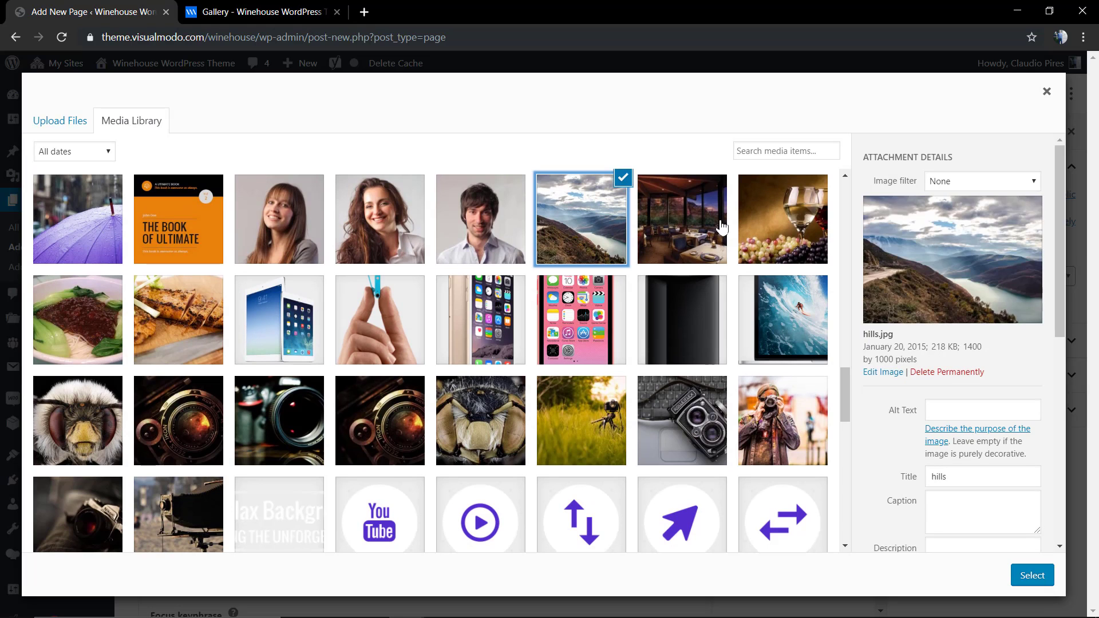
key(Right)
click(789, 229)
click(702, 229)
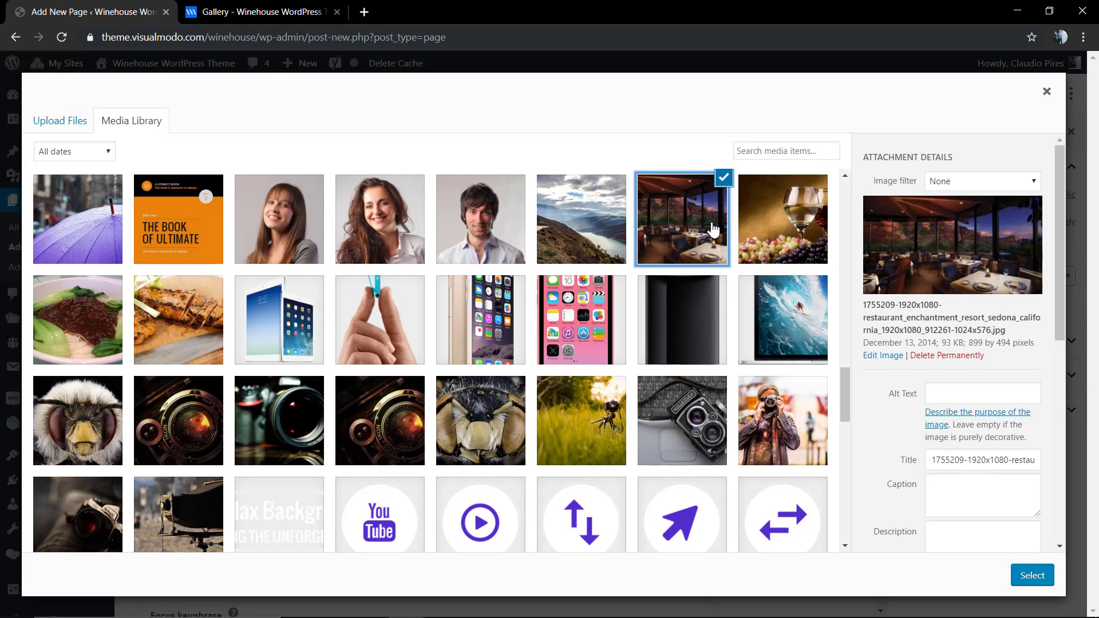
click(275, 435)
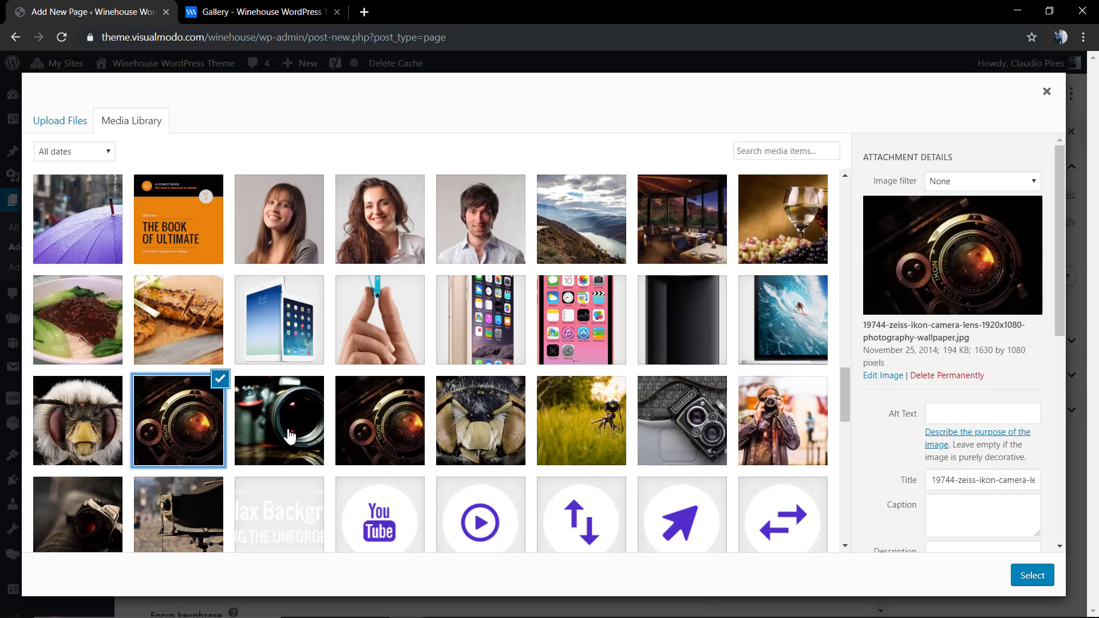
click(384, 426)
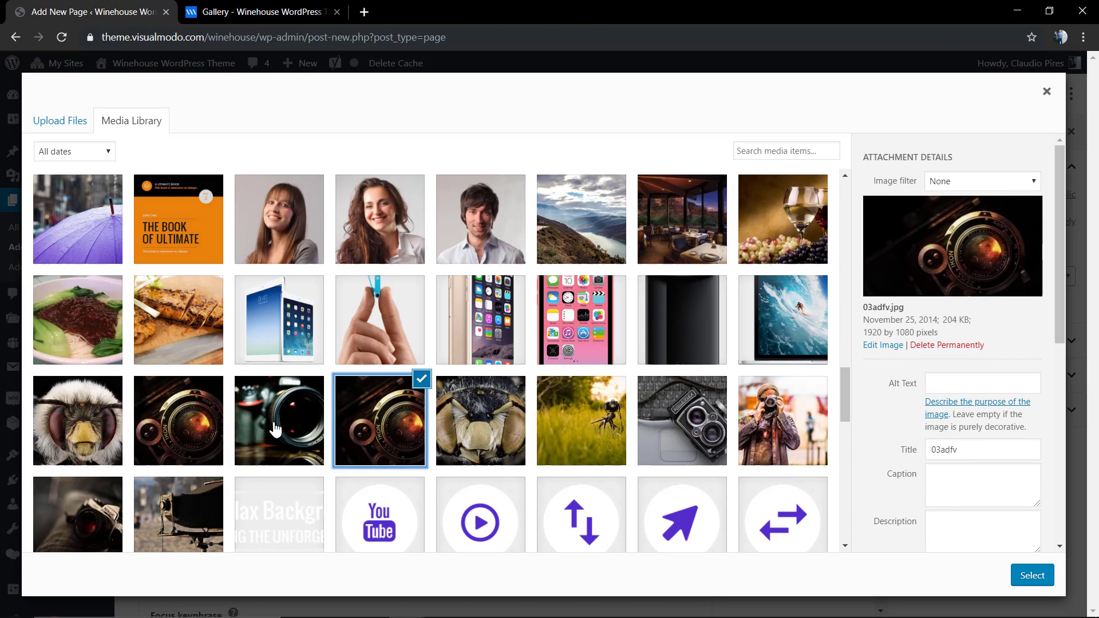
click(275, 427)
click(340, 431)
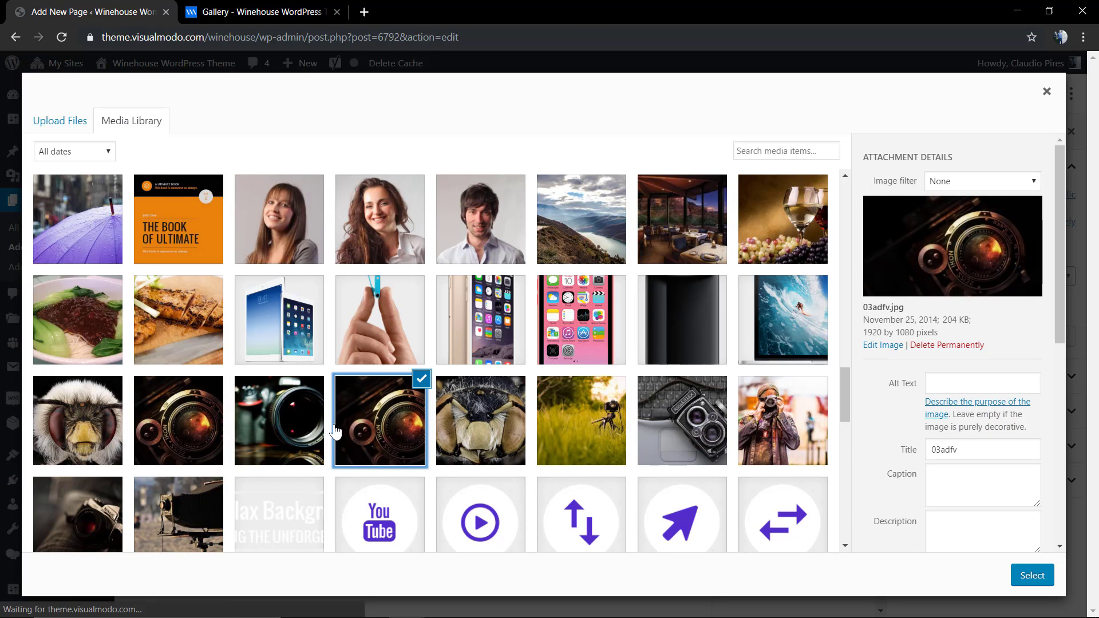
click(297, 436)
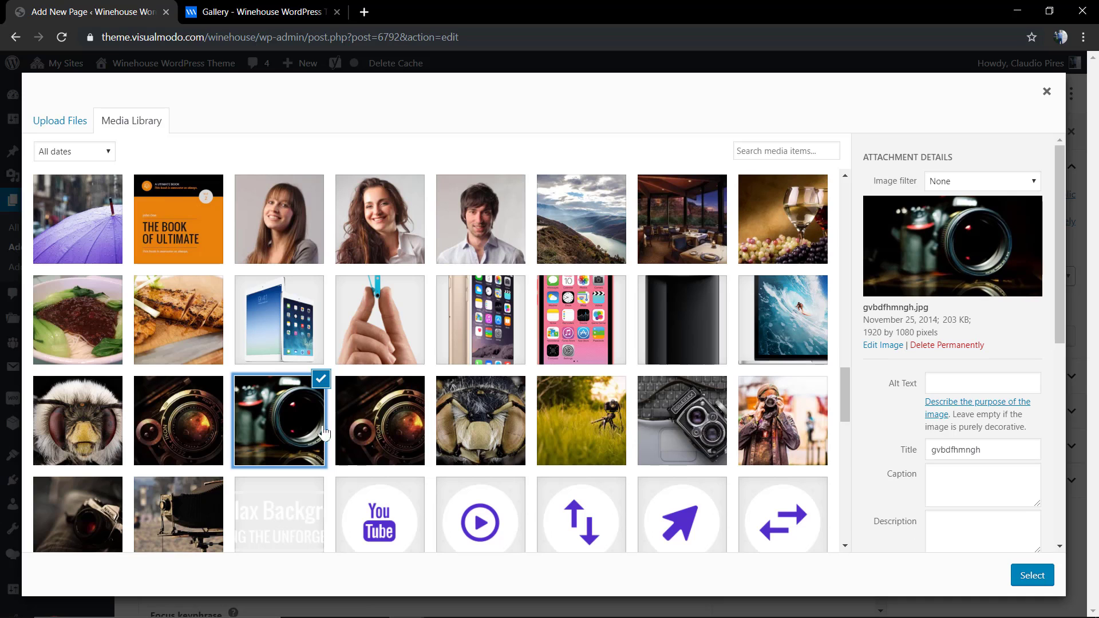
click(474, 423)
click(375, 423)
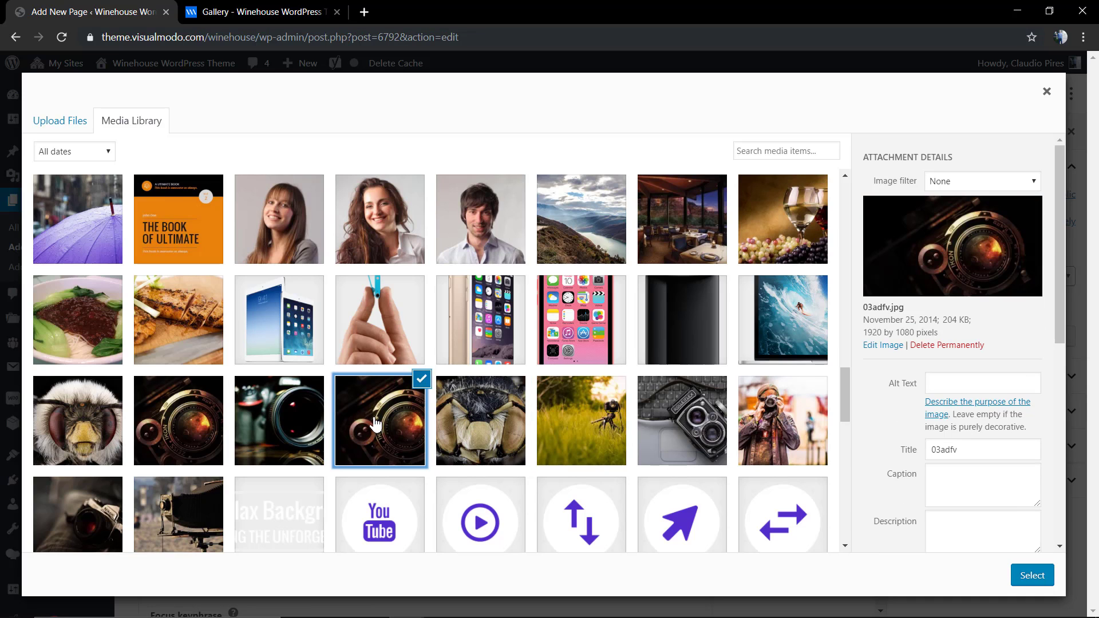
click(282, 438)
click(376, 426)
click(297, 428)
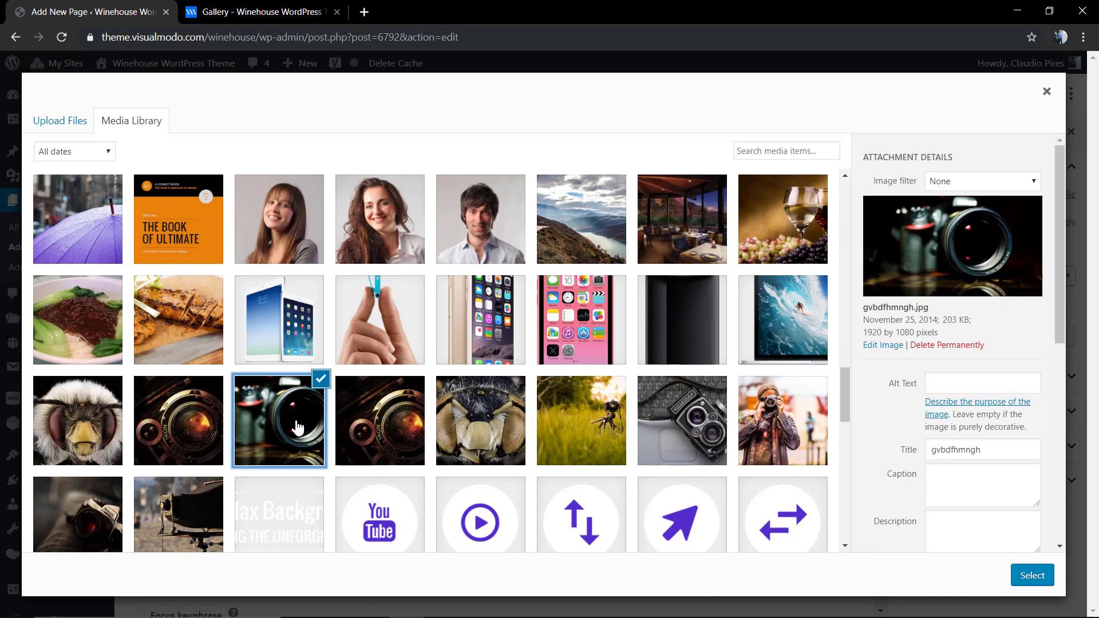
click(1034, 576)
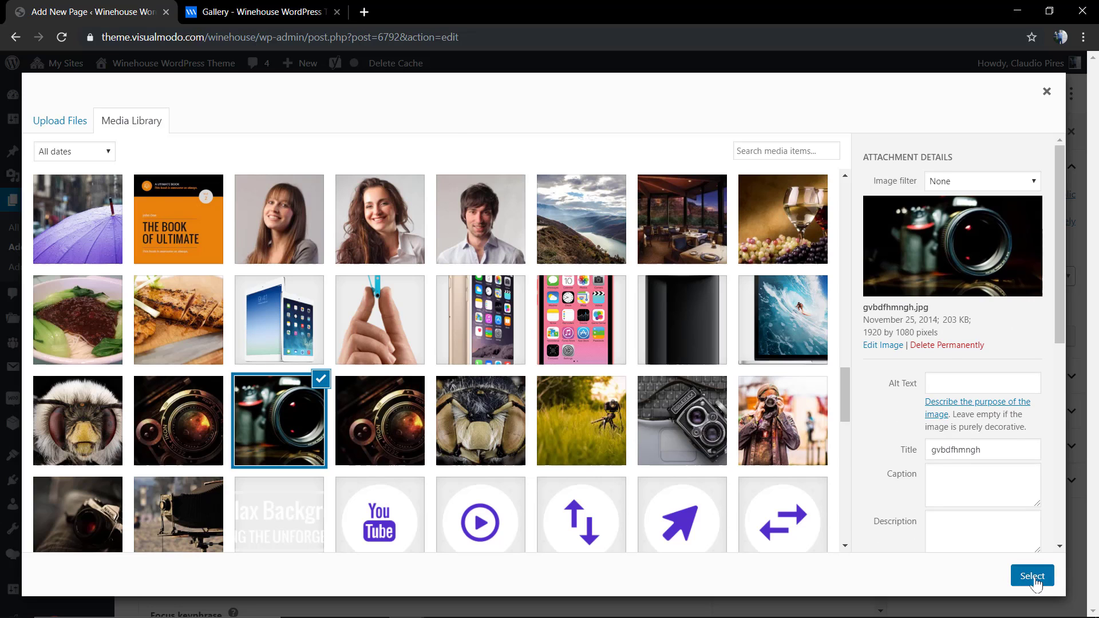
Step: Give the first slide the title 'Title' and description 'Enter your description here'
click(538, 452)
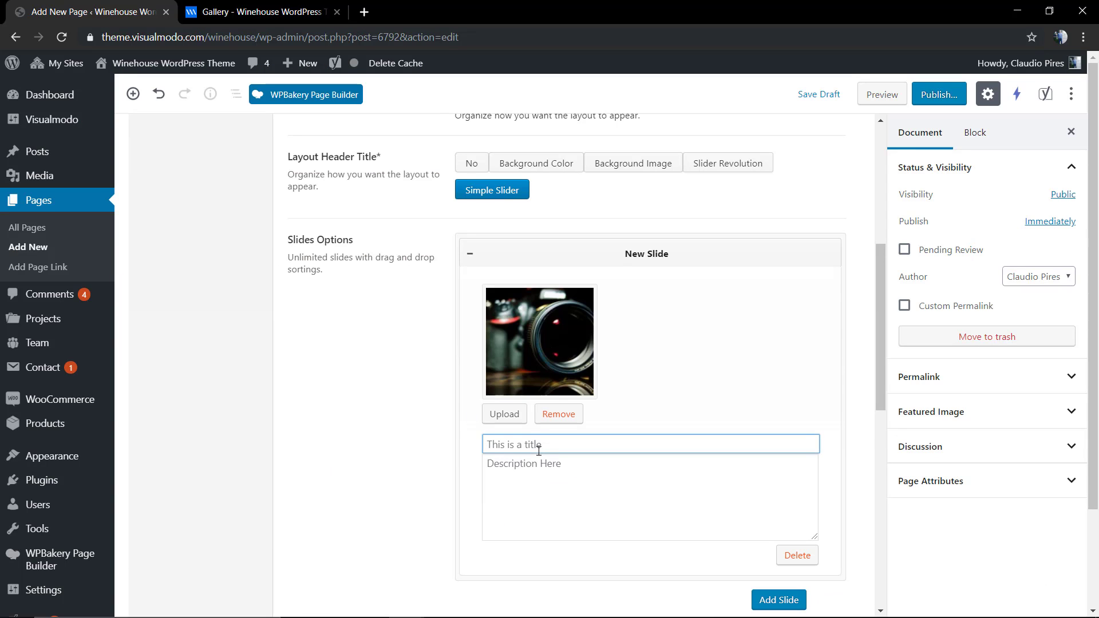
text(Title)
click(567, 484)
text(Enter your des)
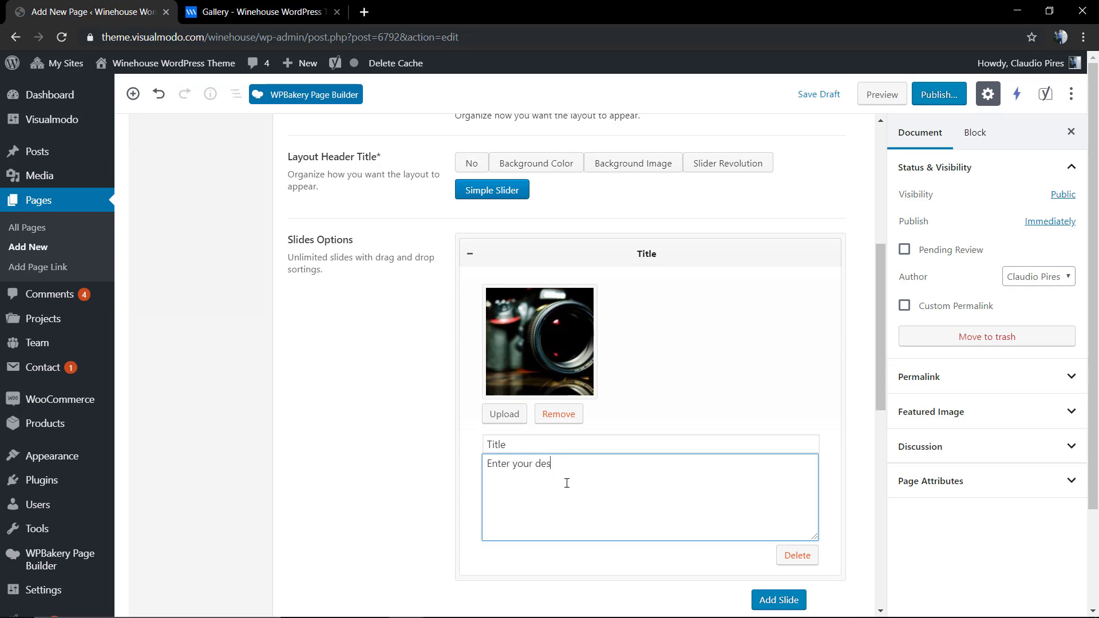
text(cription here)
key(ctrl+a)
key(ctrl+c)
click(454, 452)
Step: Add a second slide to the slider and bring up the media library for its image
scroll(688, 450, down, 2)
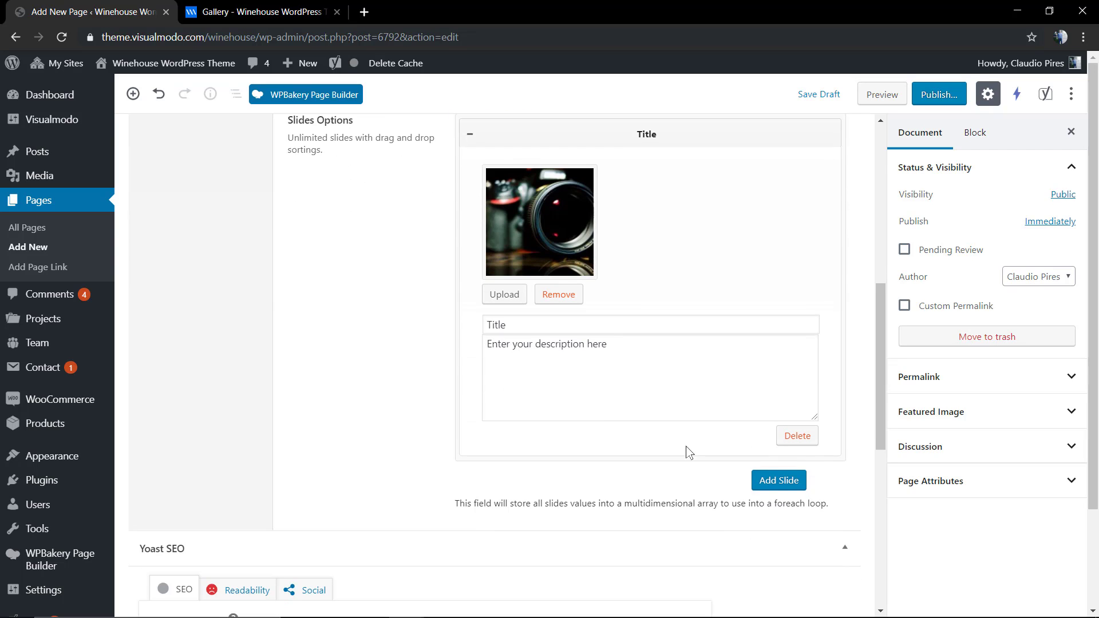
click(778, 484)
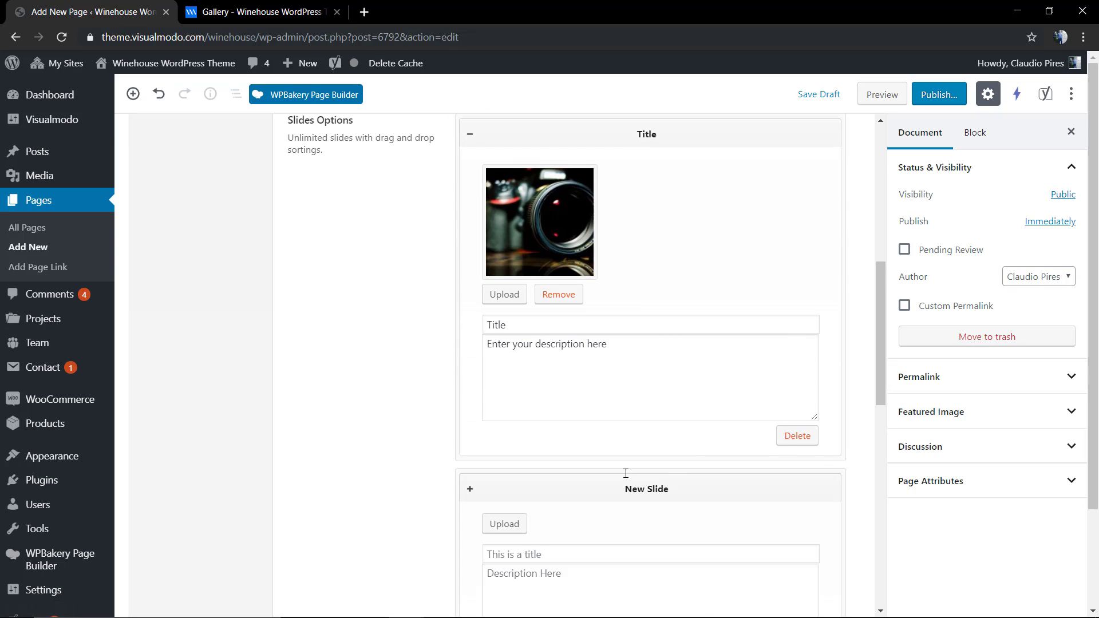
scroll(478, 392, down, 2)
click(505, 405)
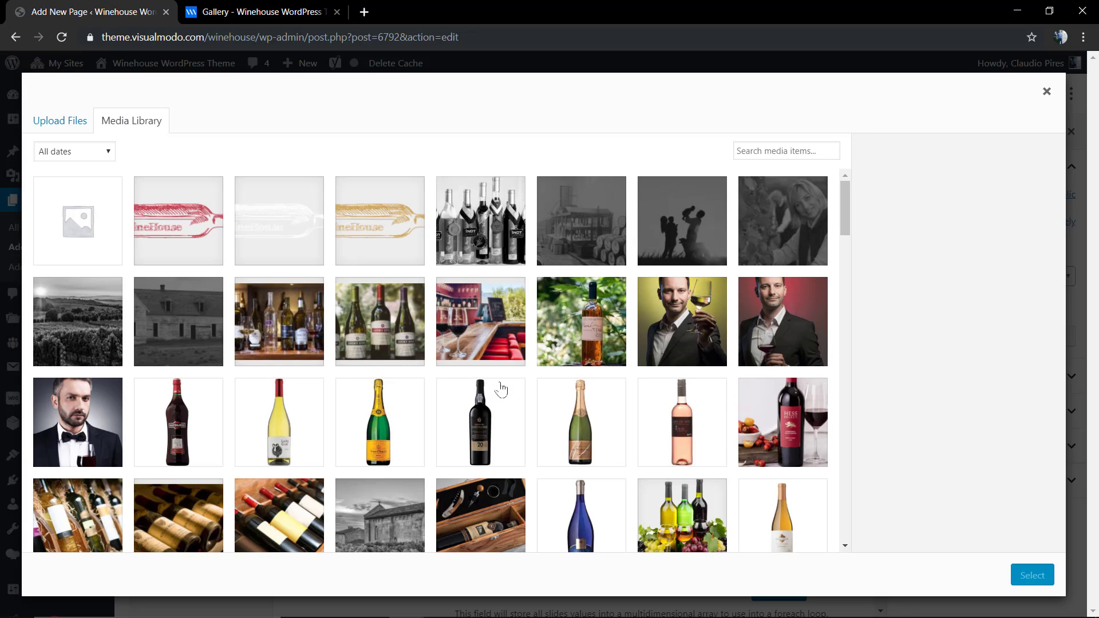
Step: Set the vintage Ikon camera photo 03adfv.jpg as the second slide's image
scroll(527, 371, down, 5)
scroll(526, 371, down, 12)
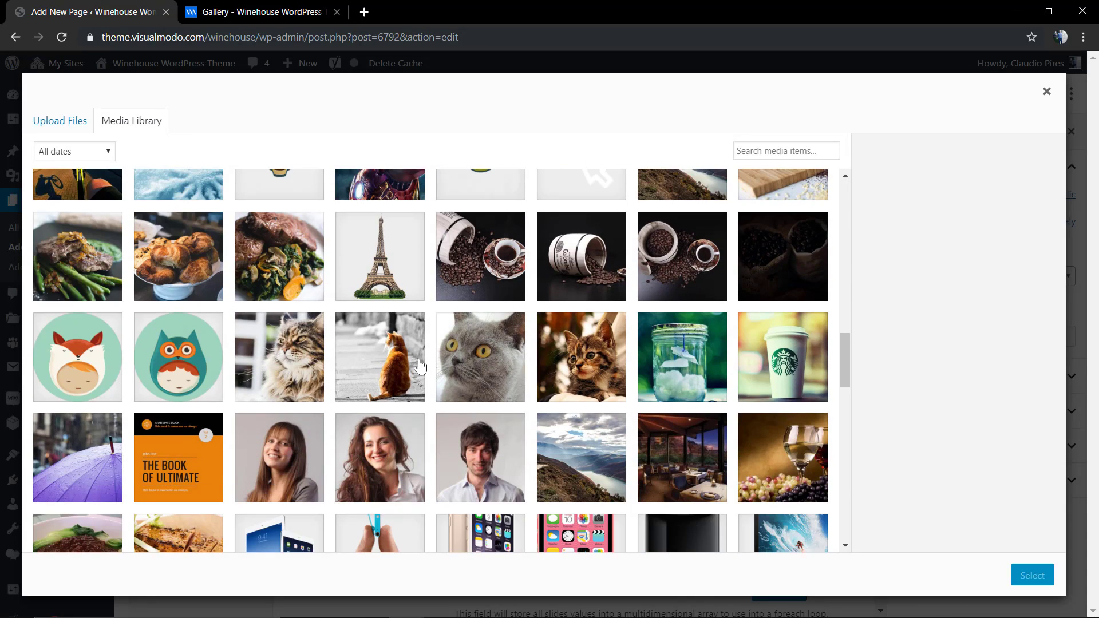
scroll(420, 367, down, 5)
click(387, 309)
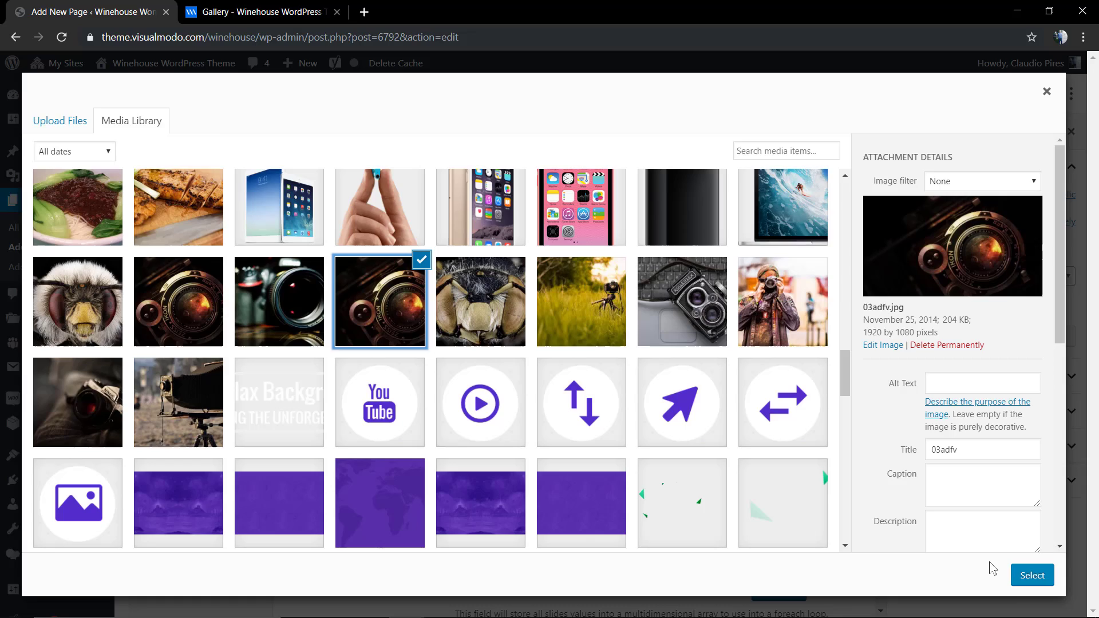
click(1022, 579)
Step: Enter 'Title 2' and the description 'Enter your description here again' for the second slide
scroll(568, 423, down, 2)
click(556, 439)
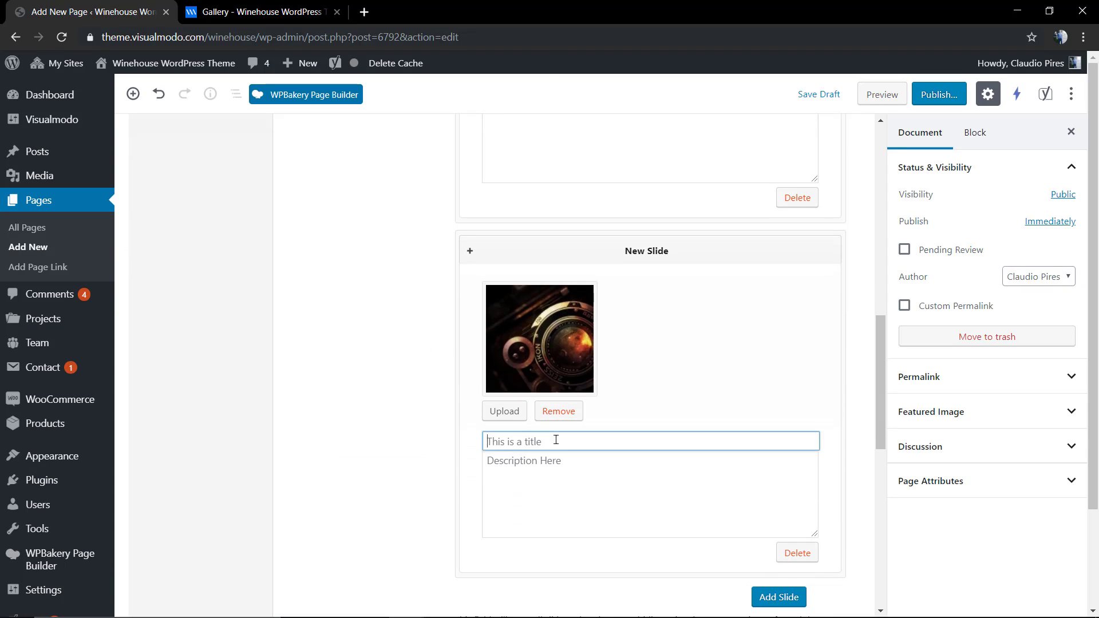
text(Title 2)
click(579, 469)
key(ctrl+v)
text(a)
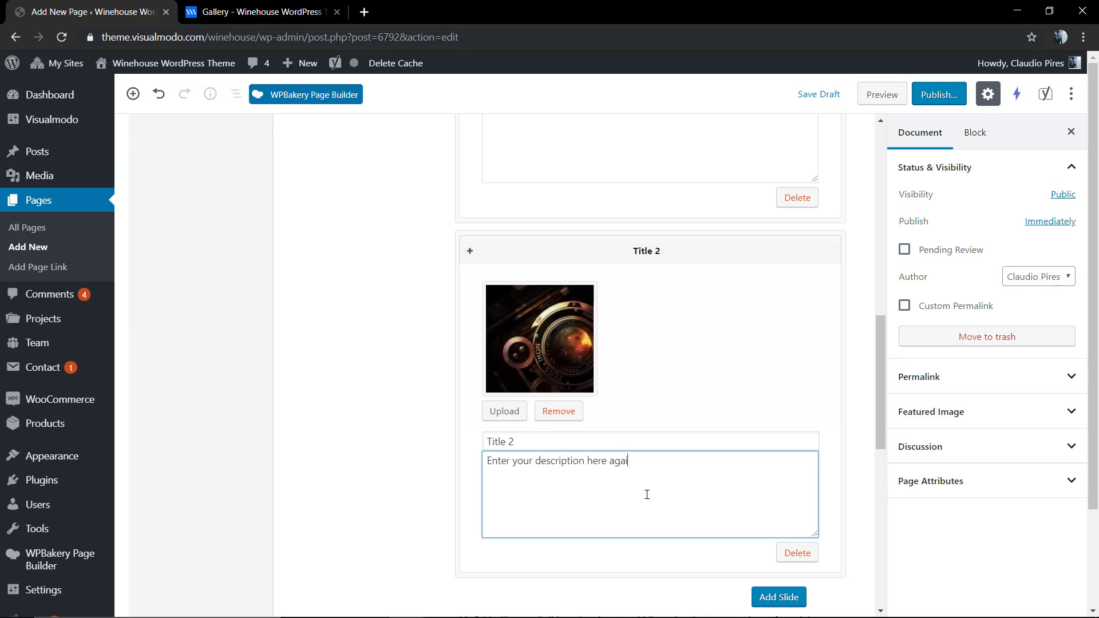
scroll(693, 447, up, 15)
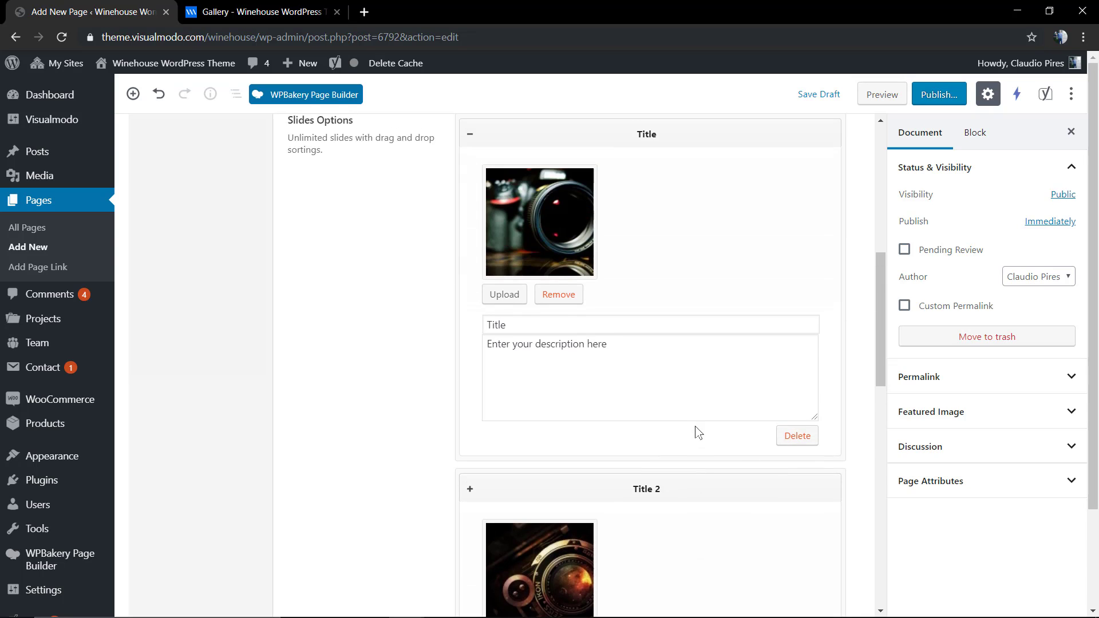
Step: Preview the Simple Slider Page in a new tab and switch the slider to Title 2
click(882, 94)
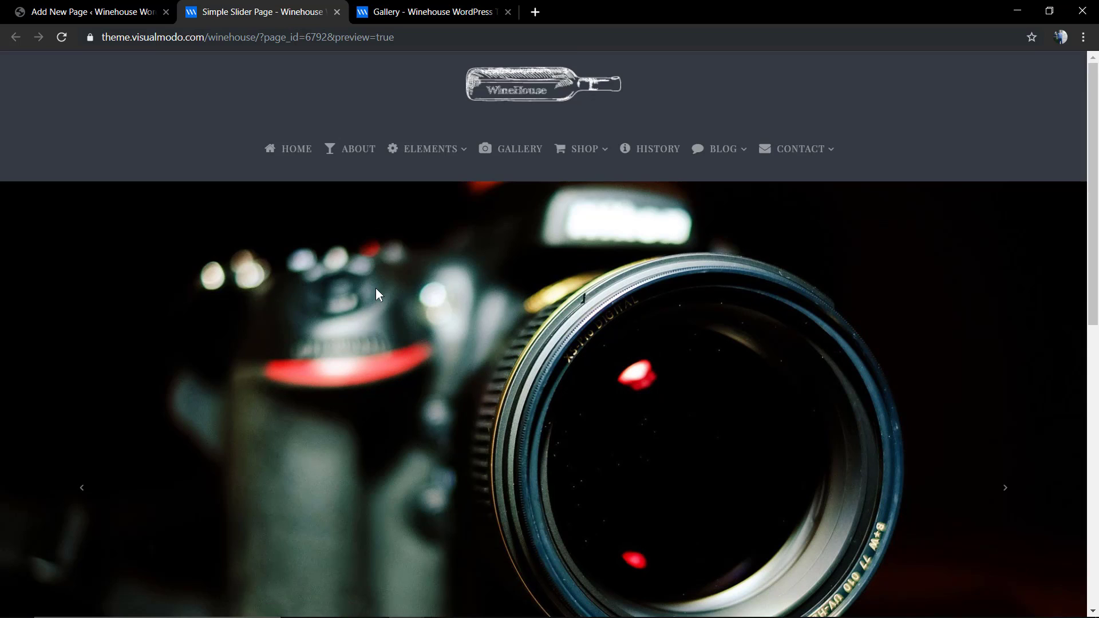
scroll(376, 286, down, 4)
scroll(376, 286, up, 2)
scroll(376, 288, up, 2)
scroll(376, 288, down, 4)
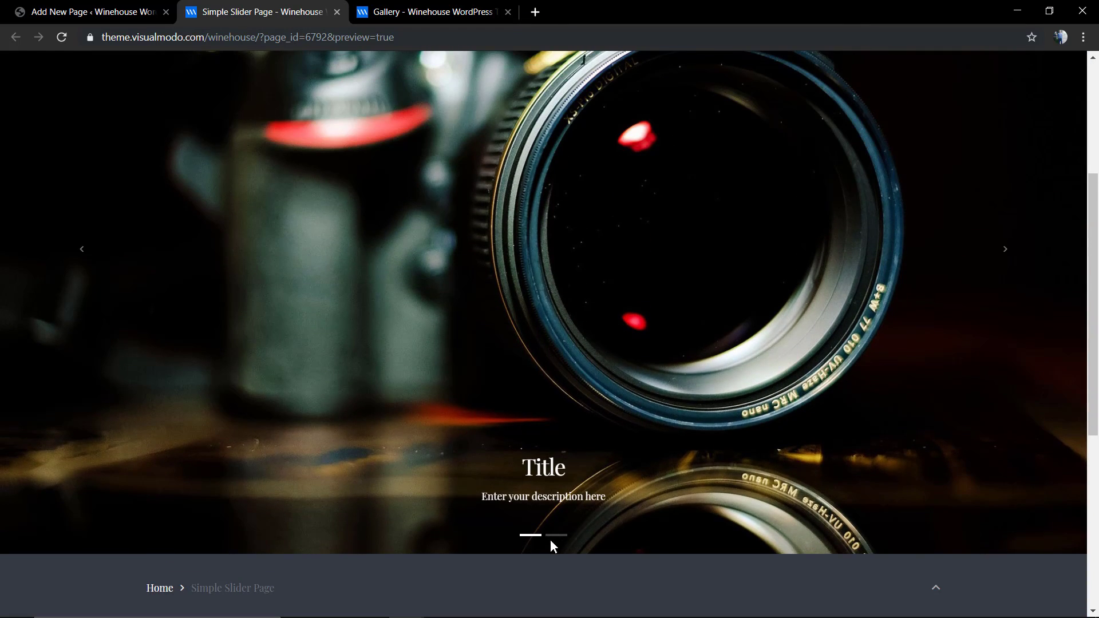
click(554, 538)
scroll(558, 517, up, 3)
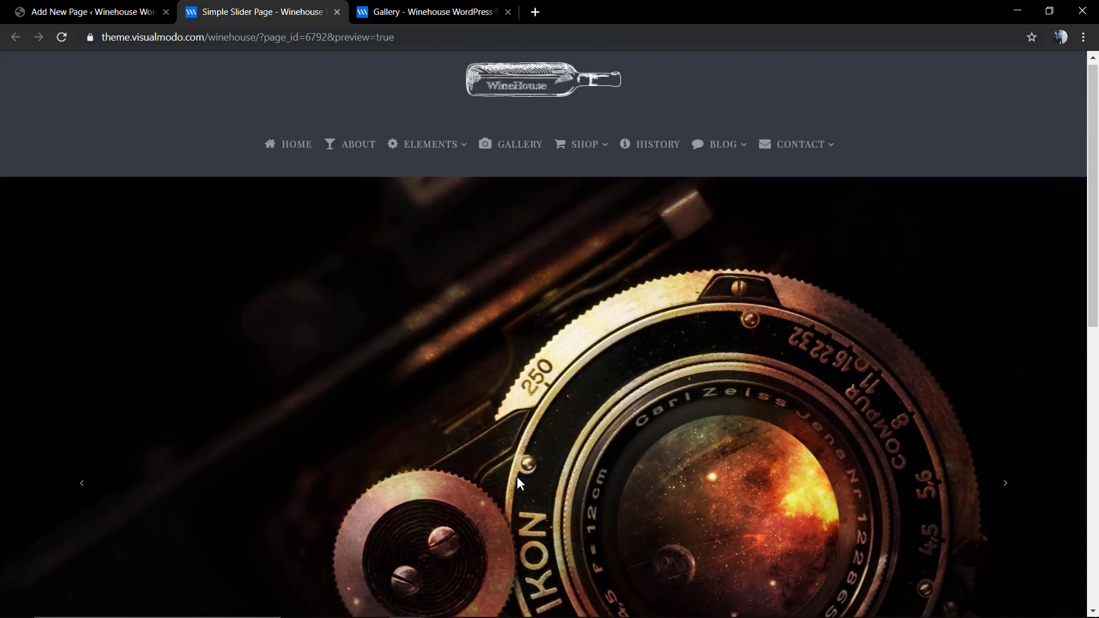
scroll(490, 469, down, 4)
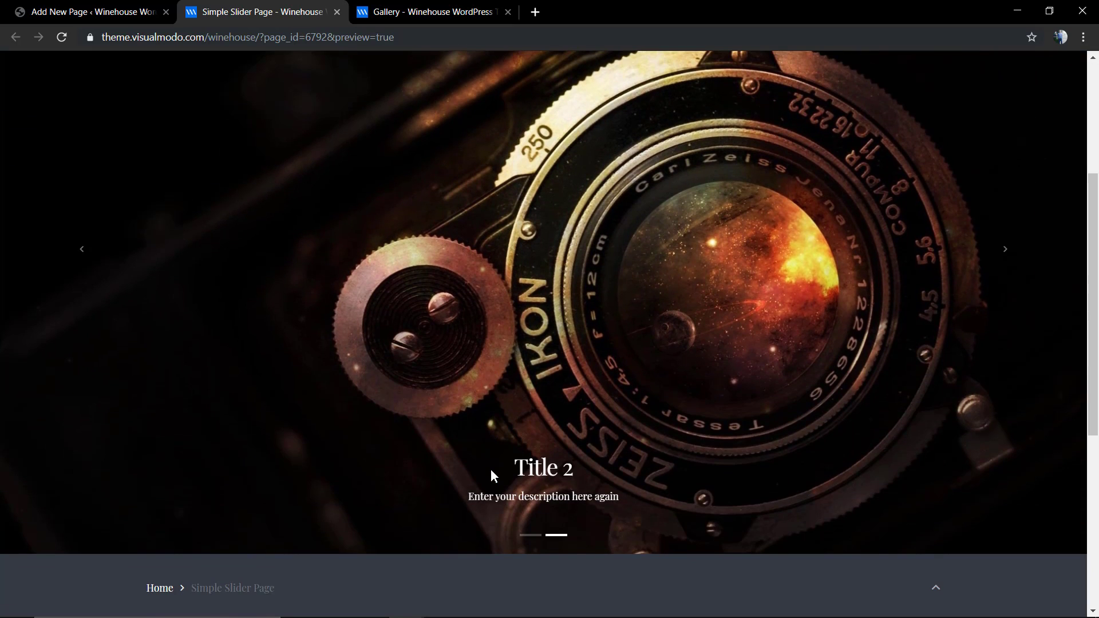
scroll(491, 469, up, 4)
Step: Return to the editor, review the slide options, and switch to WPBakery Page Builder's Edit Page screen
click(122, 7)
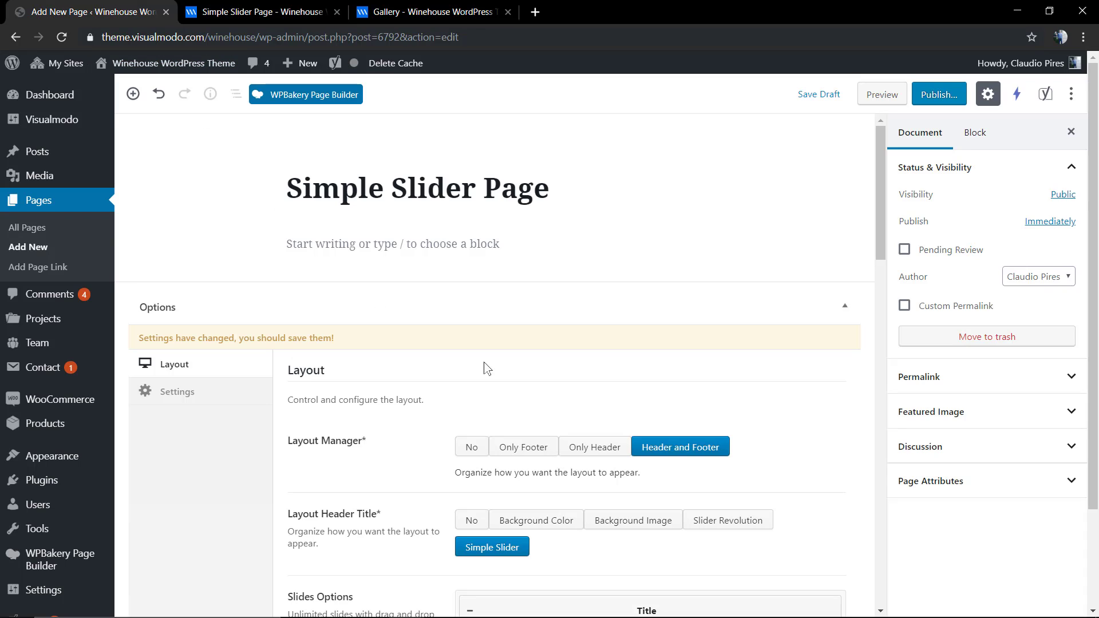
scroll(510, 423, down, 9)
scroll(395, 416, up, 2)
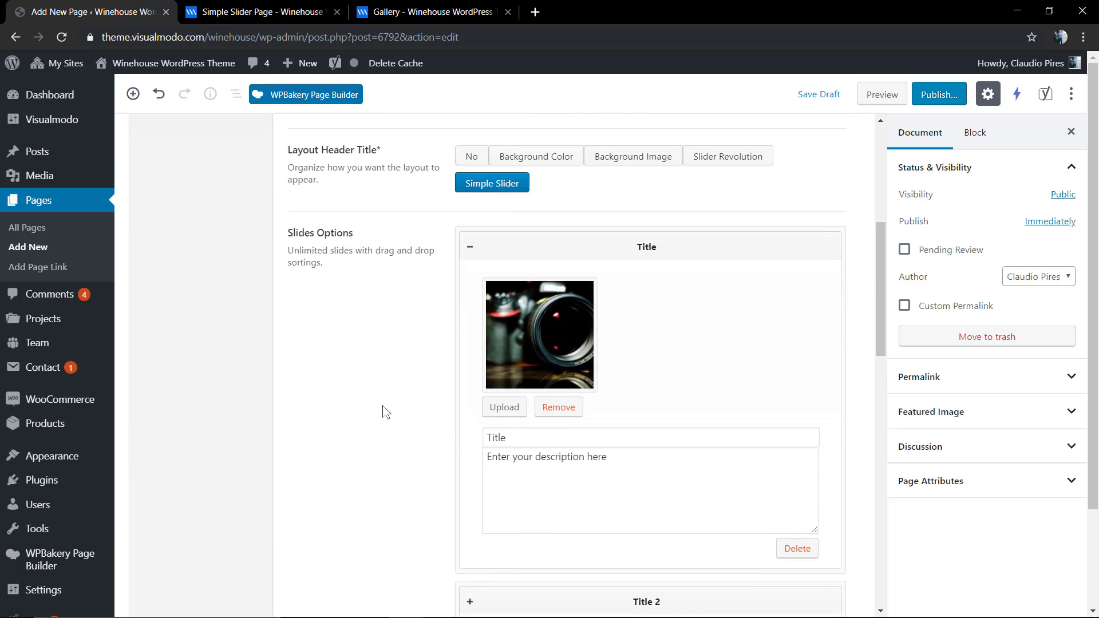
scroll(388, 387, up, 4)
scroll(562, 398, down, 15)
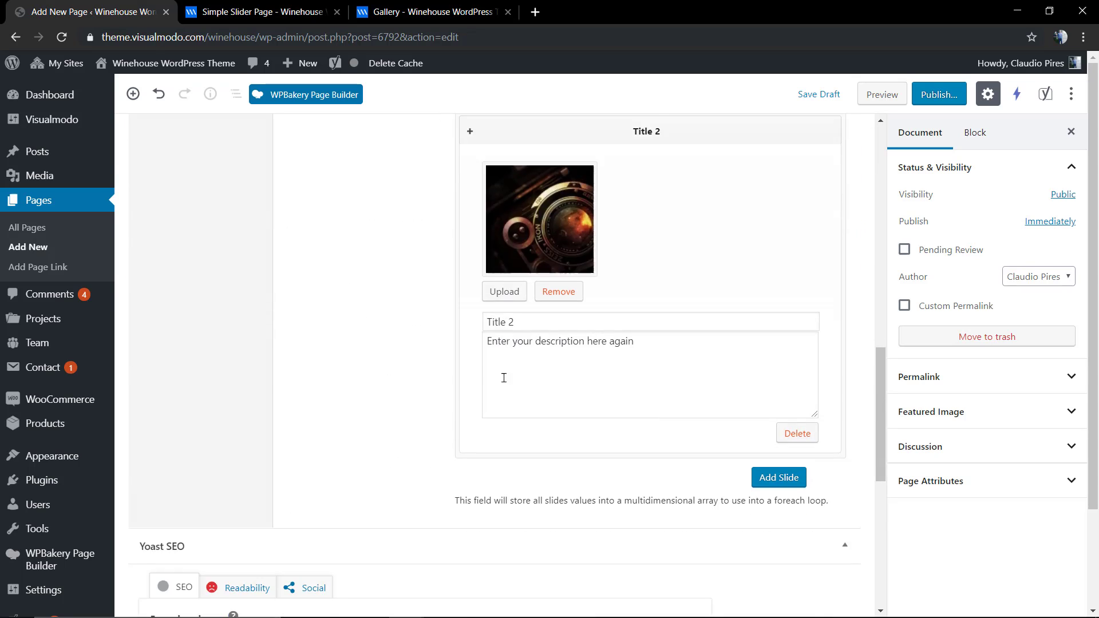
scroll(430, 384, down, 1)
scroll(365, 310, up, 15)
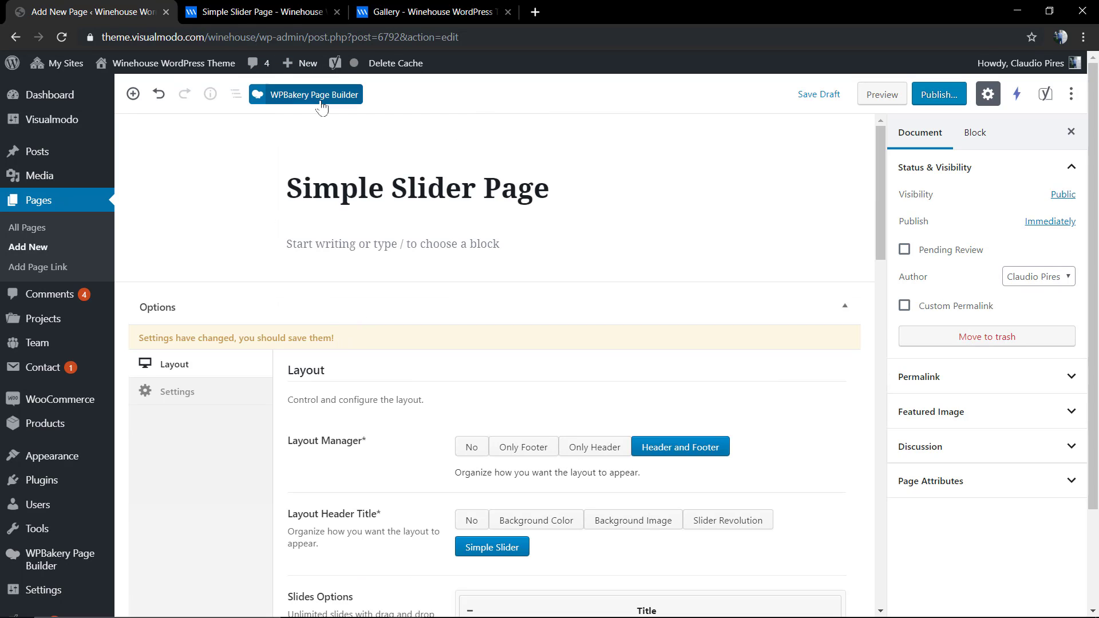
click(298, 94)
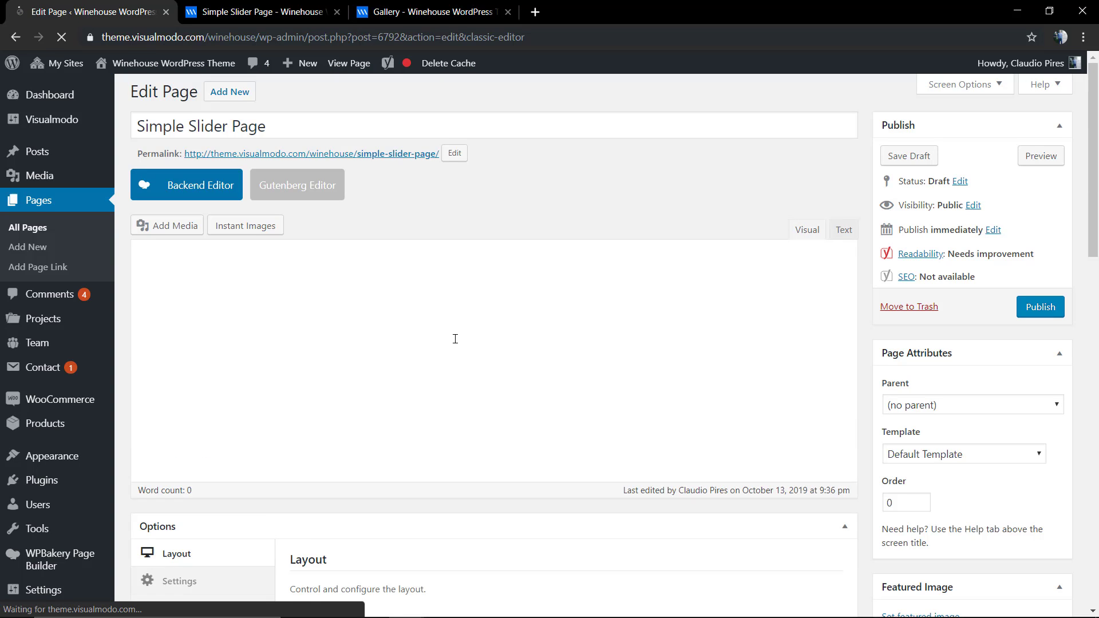
Step: Change Layout Header Title from Simple Slider to Background Color
scroll(455, 339, down, 12)
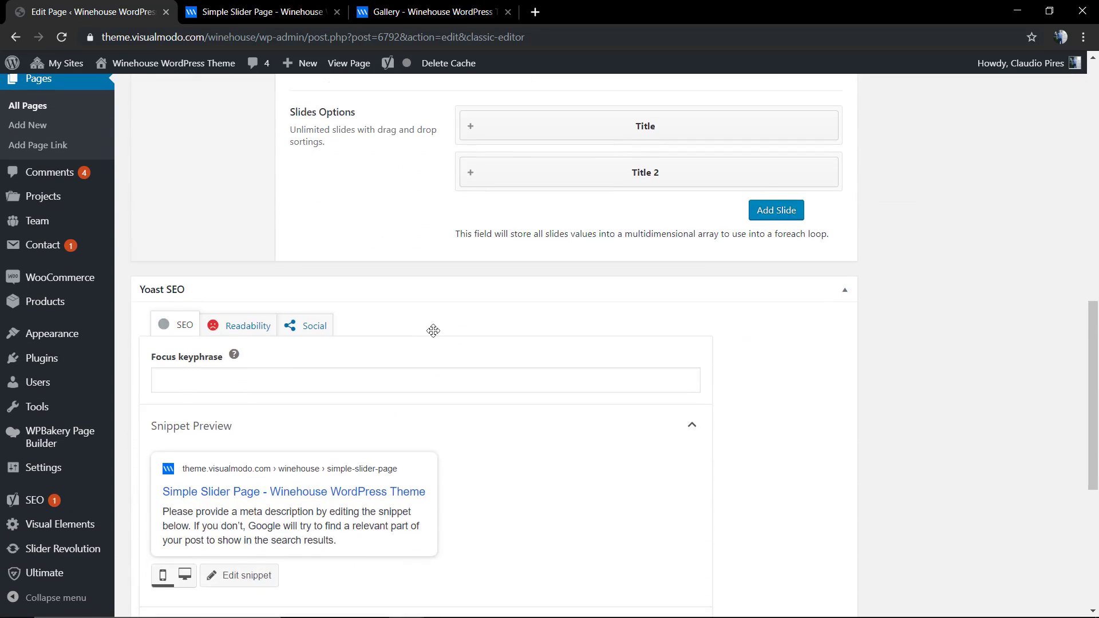
scroll(433, 330, up, 4)
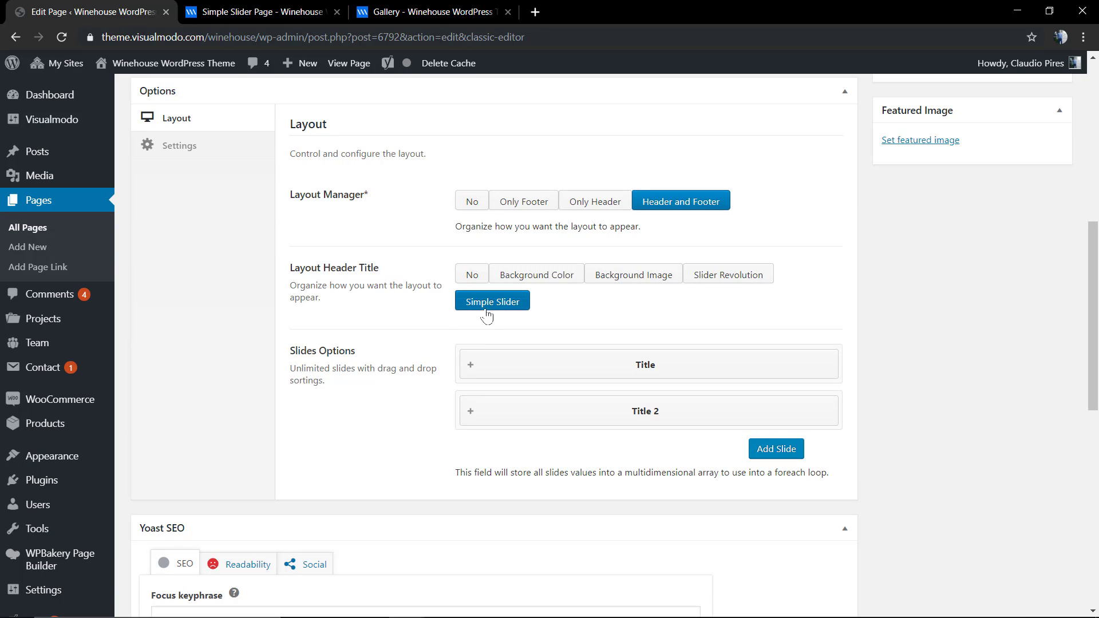
click(474, 279)
click(518, 299)
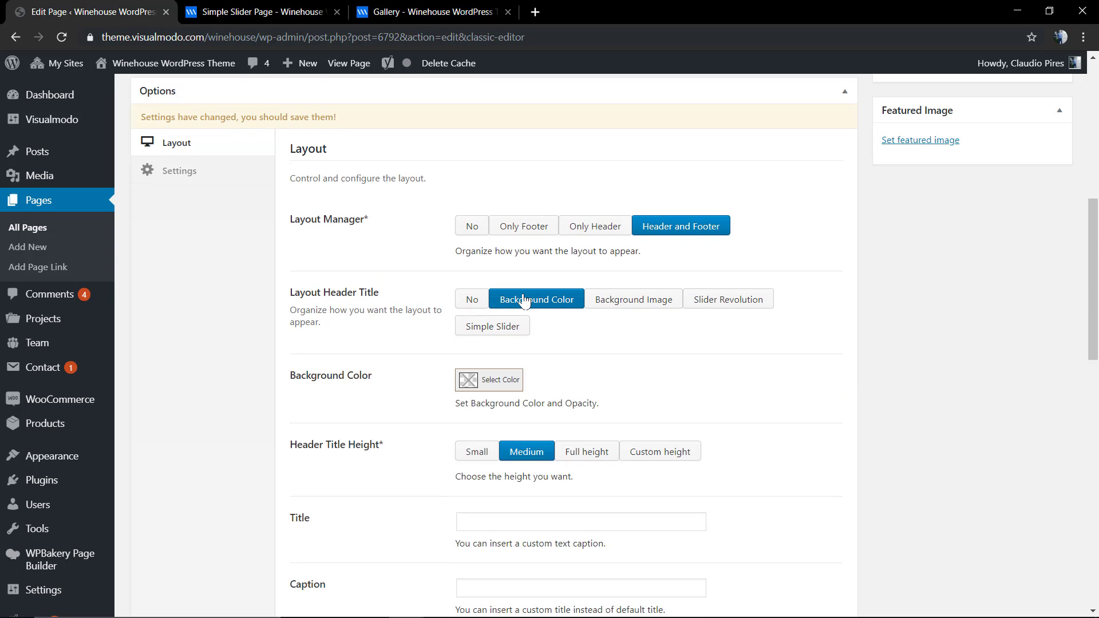
scroll(525, 300, down, 2)
scroll(509, 330, down, 2)
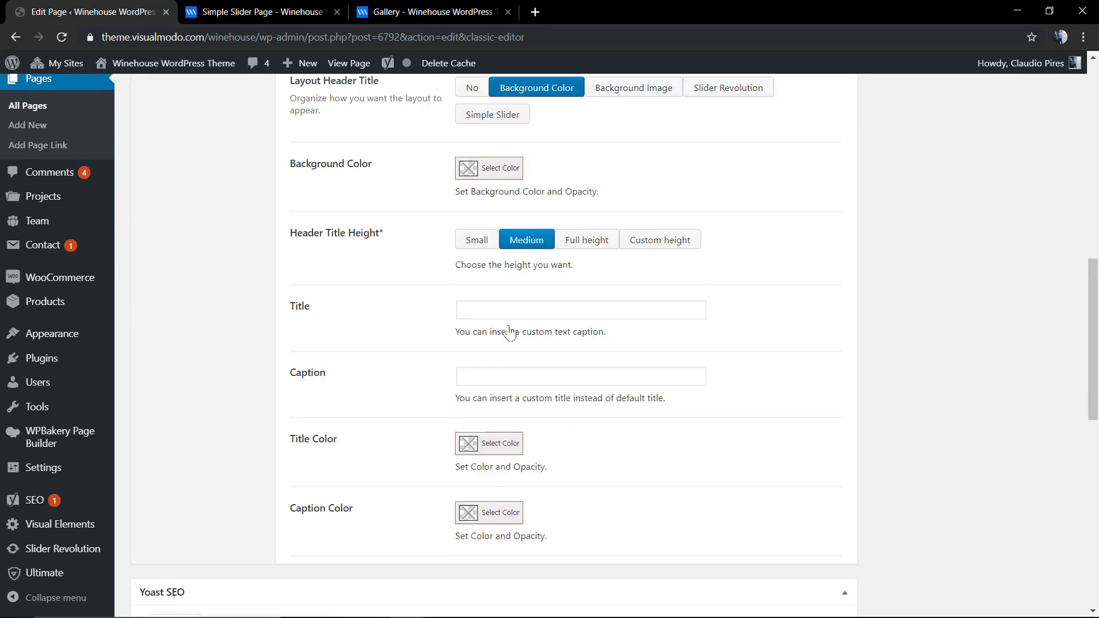
scroll(511, 331, up, 2)
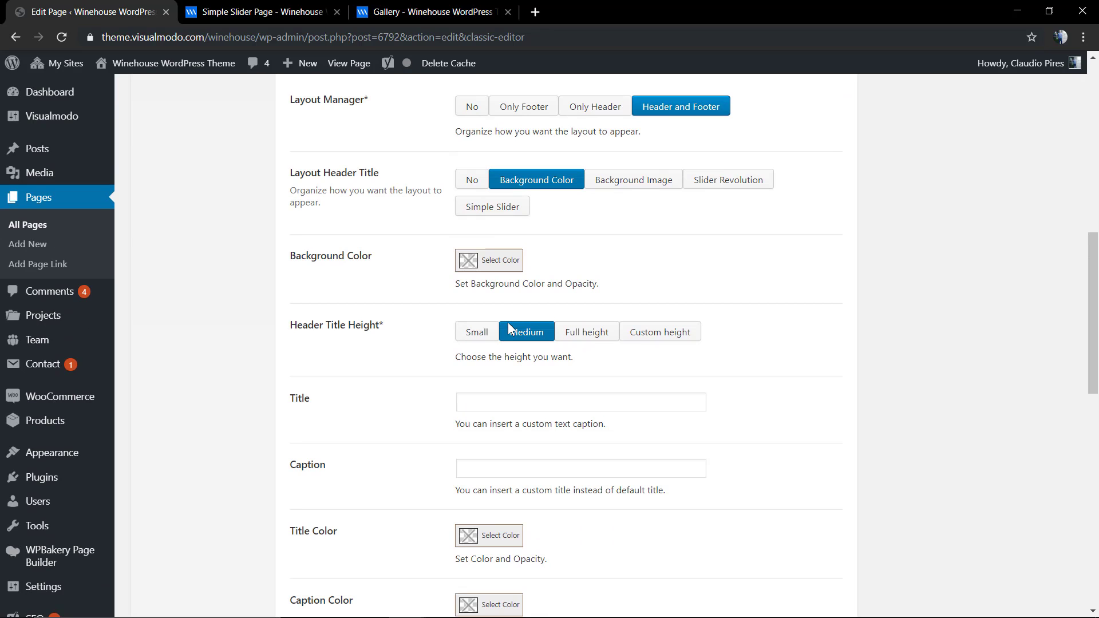
scroll(511, 330, up, 2)
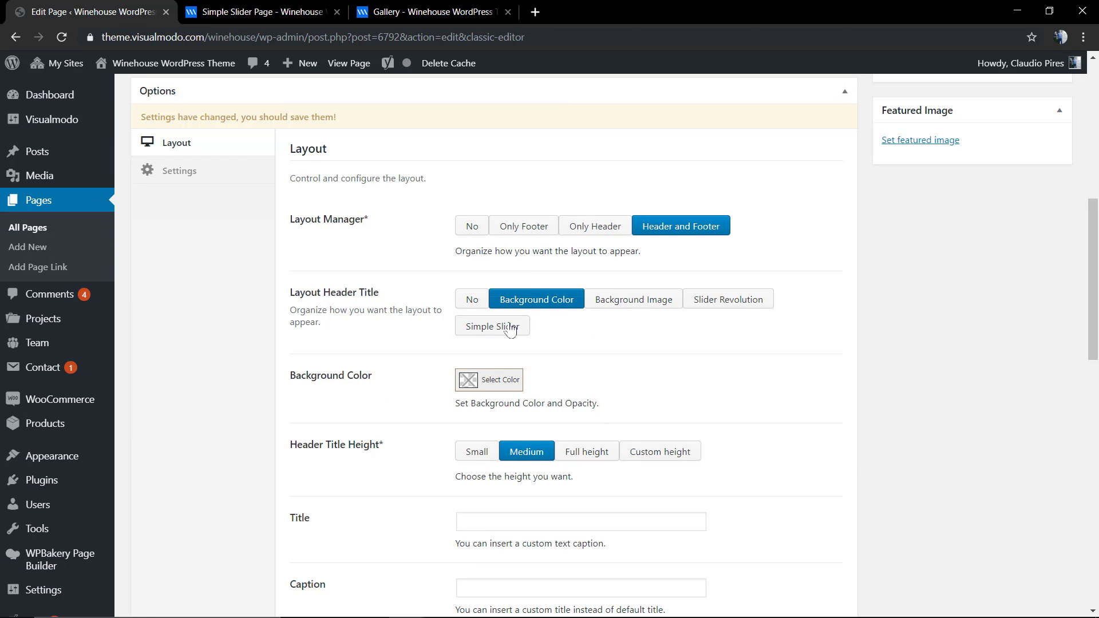
scroll(509, 326, up, 8)
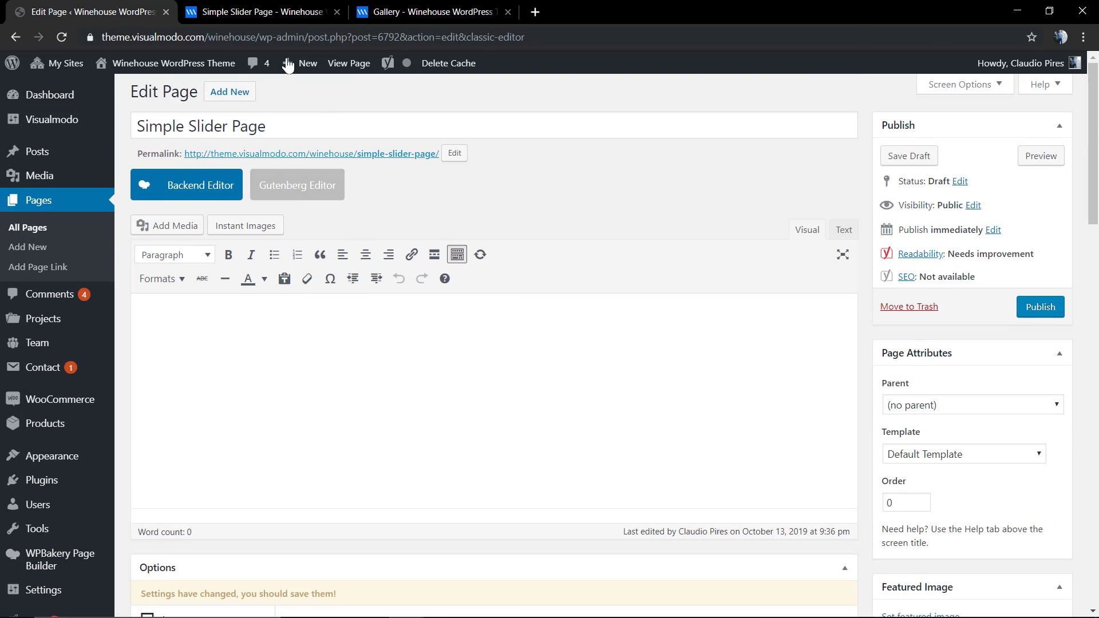
Step: Check the page preview tab, then come back to the Edit Page screen
click(269, 14)
scroll(316, 210, down, 3)
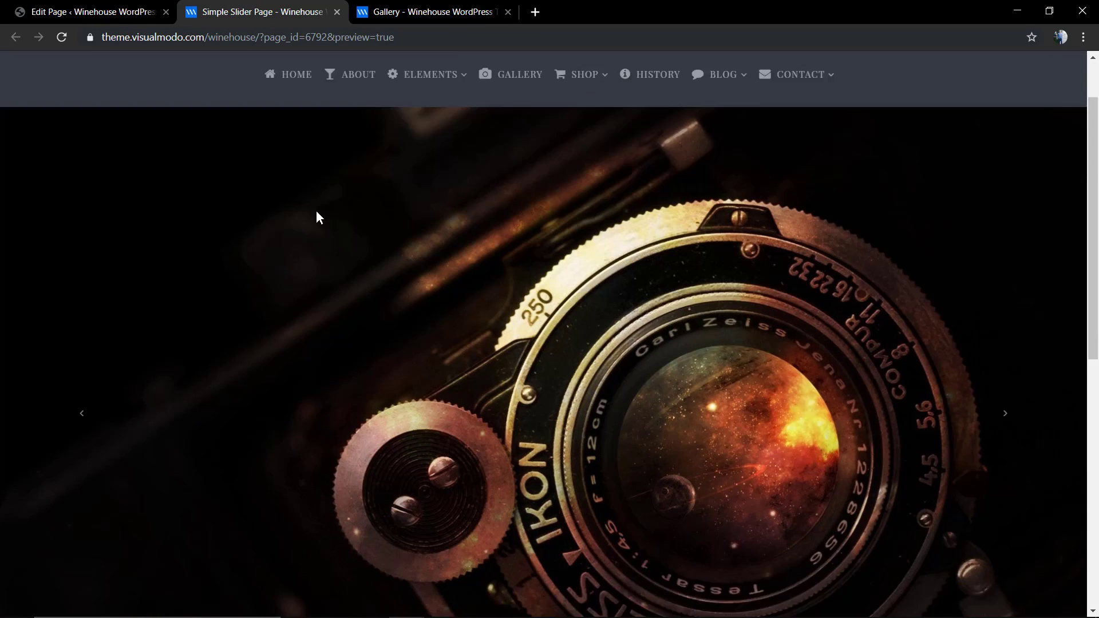
scroll(490, 393, up, 3)
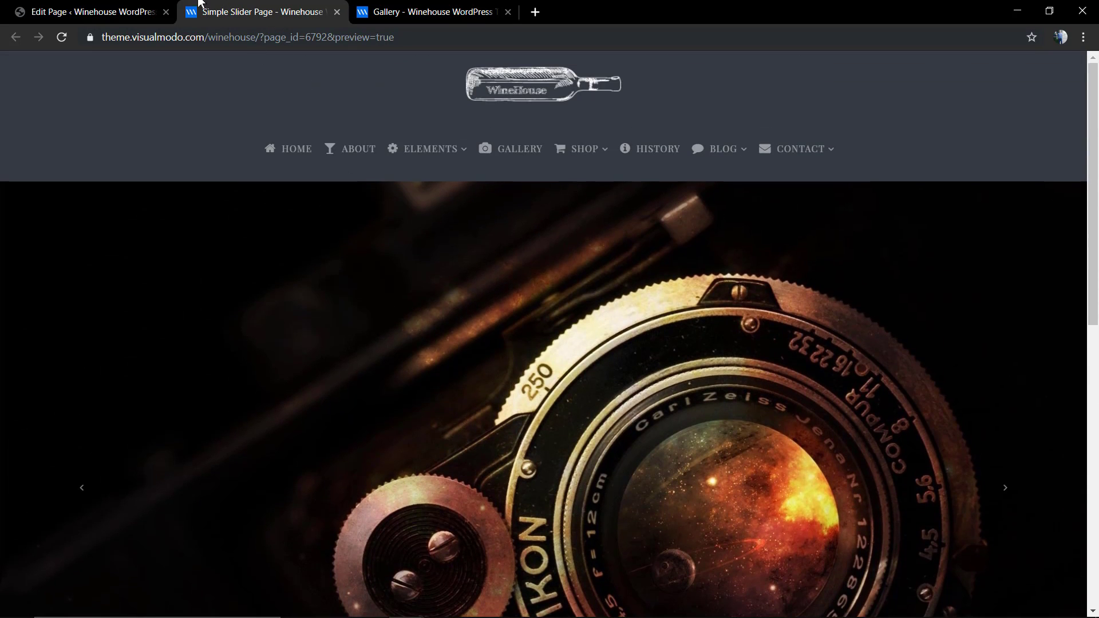
click(95, 12)
scroll(449, 289, down, 10)
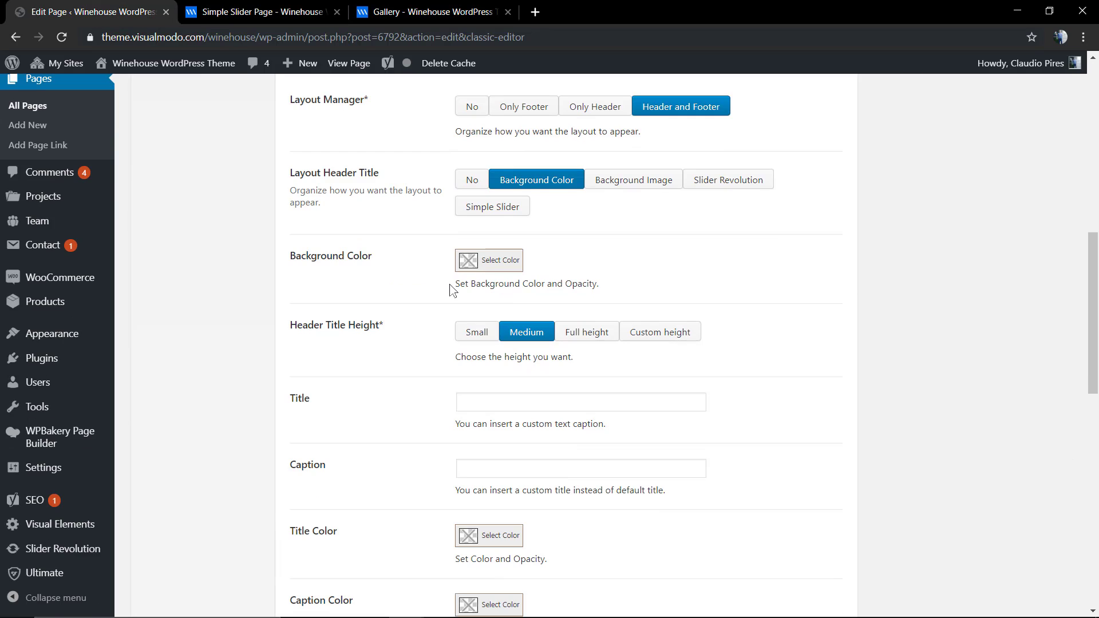
scroll(363, 278, up, 8)
scroll(363, 278, up, 1)
scroll(366, 229, down, 10)
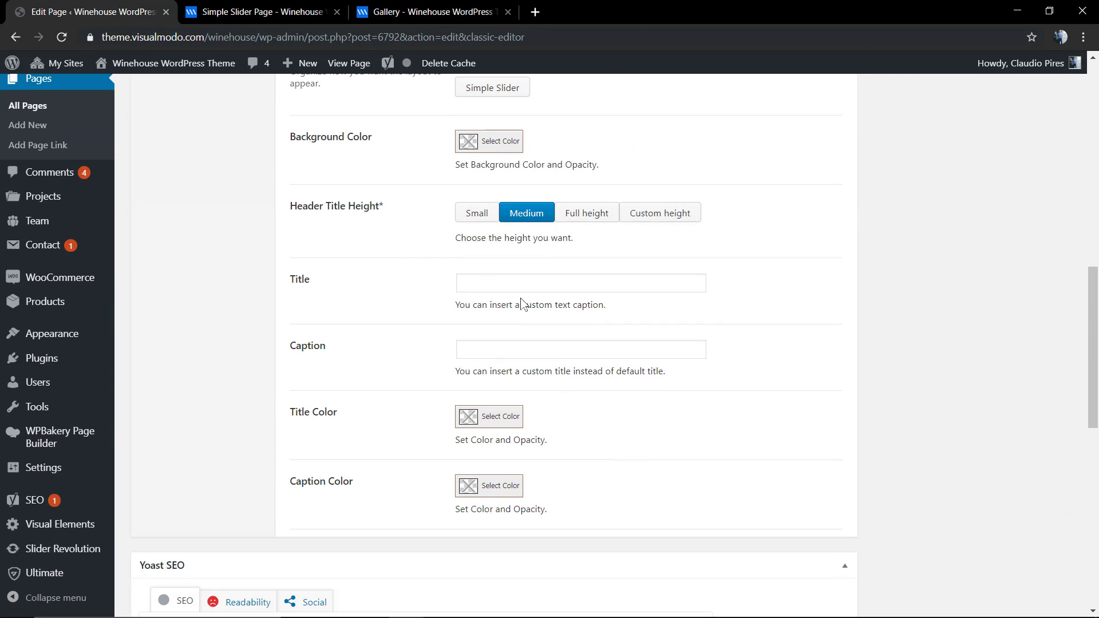
scroll(579, 247, up, 4)
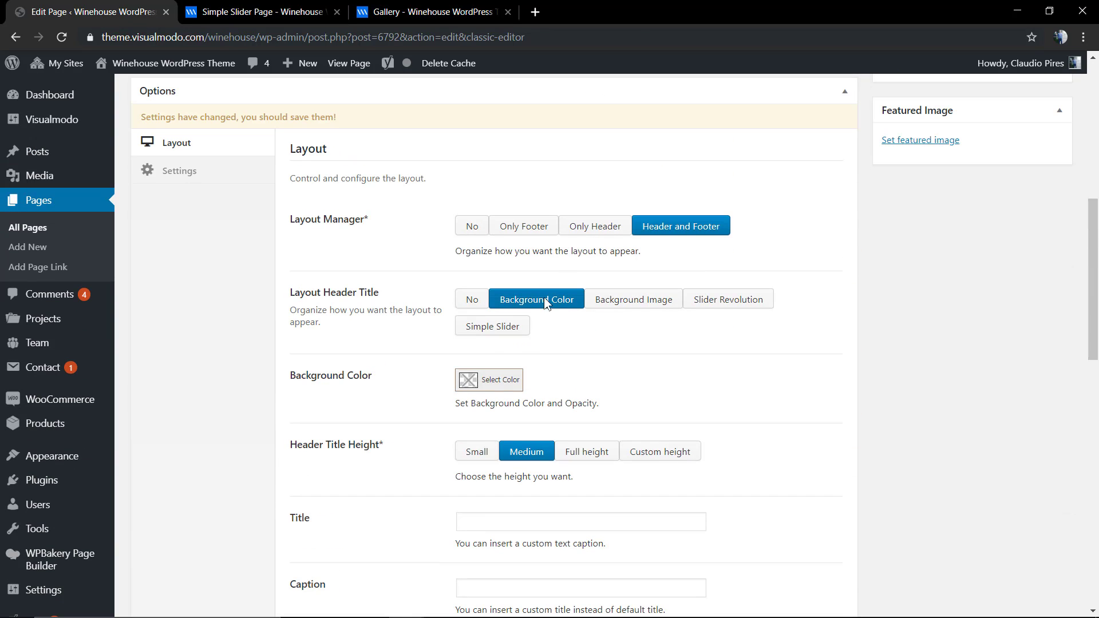
Step: Set Layout Header Title back to Simple Slider
click(498, 325)
scroll(517, 292, down, 4)
scroll(517, 292, up, 3)
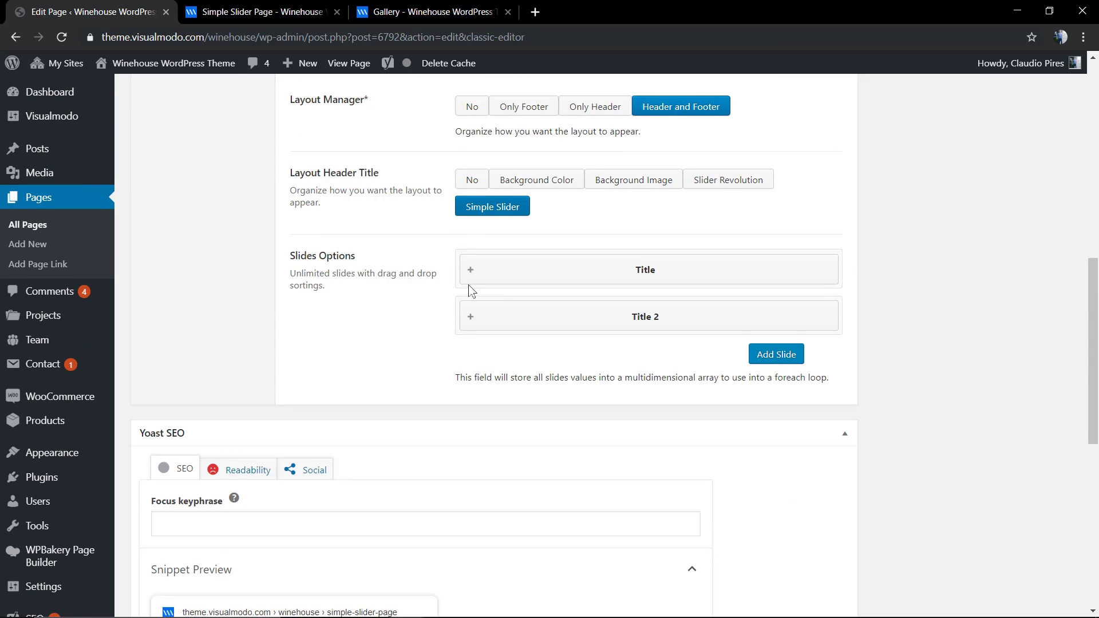
Step: Replace the first slide's camera lens image with the three wine bottles photo
click(492, 274)
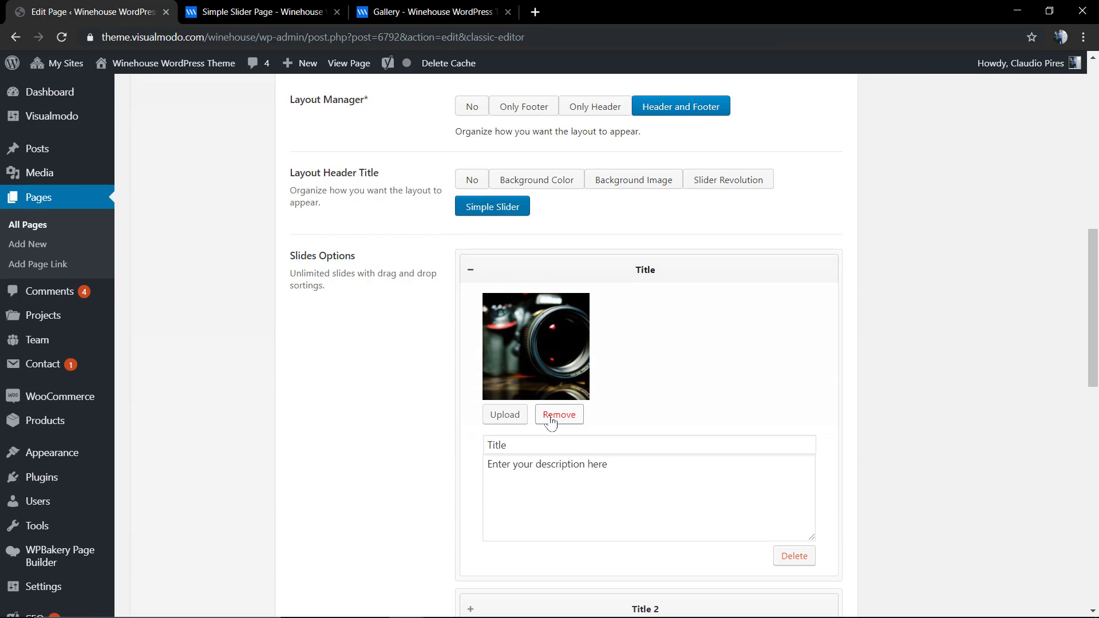
click(555, 416)
click(502, 306)
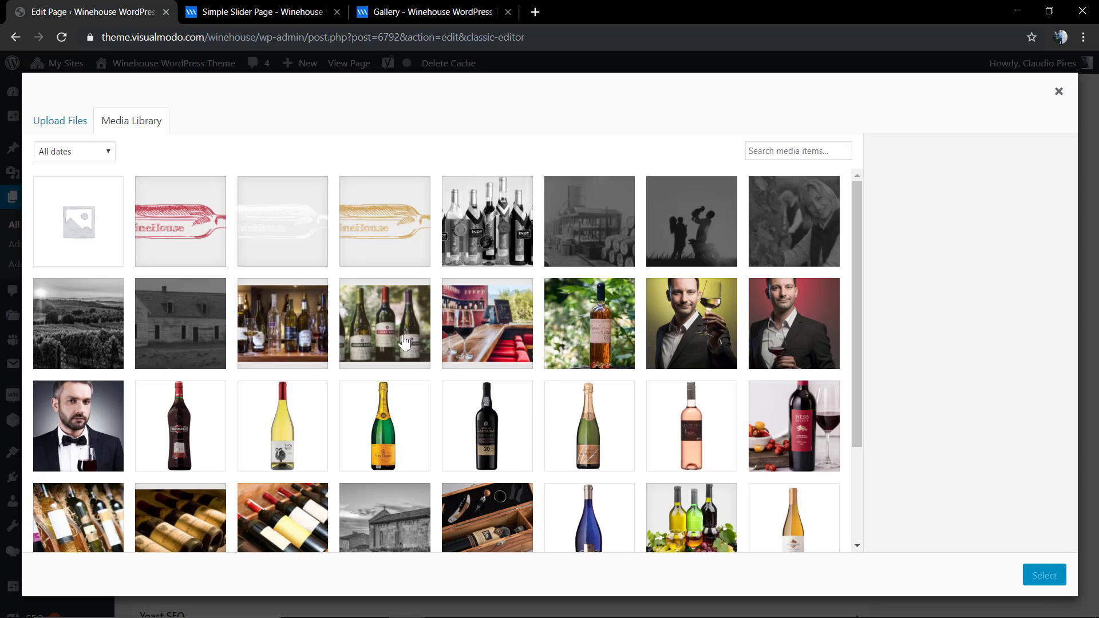
click(401, 339)
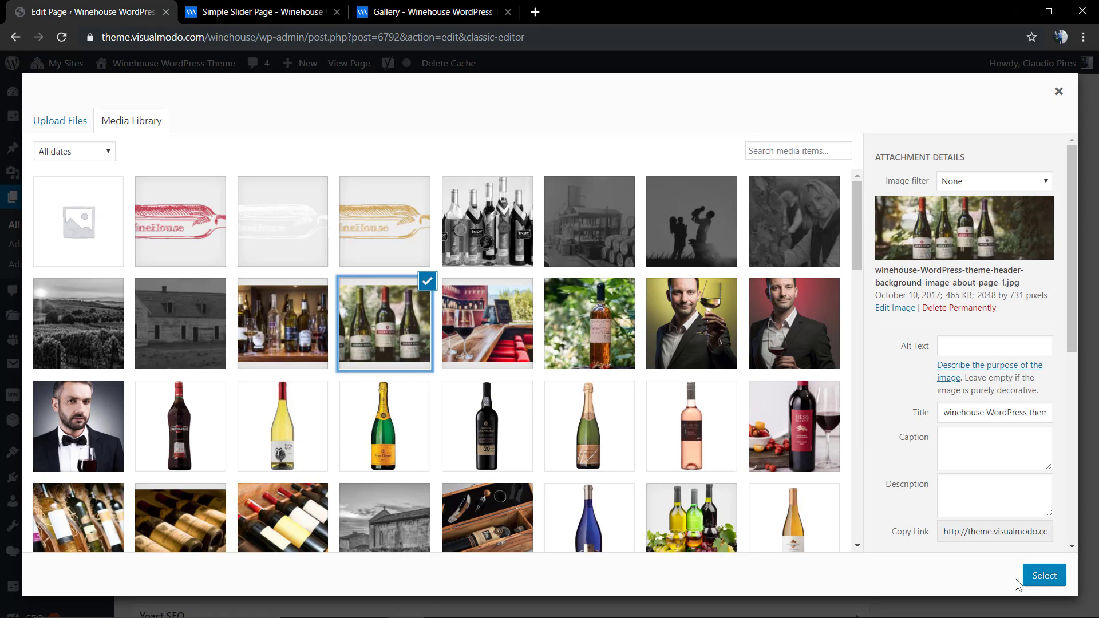
click(1045, 576)
scroll(744, 424, down, 1)
scroll(716, 433, down, 1)
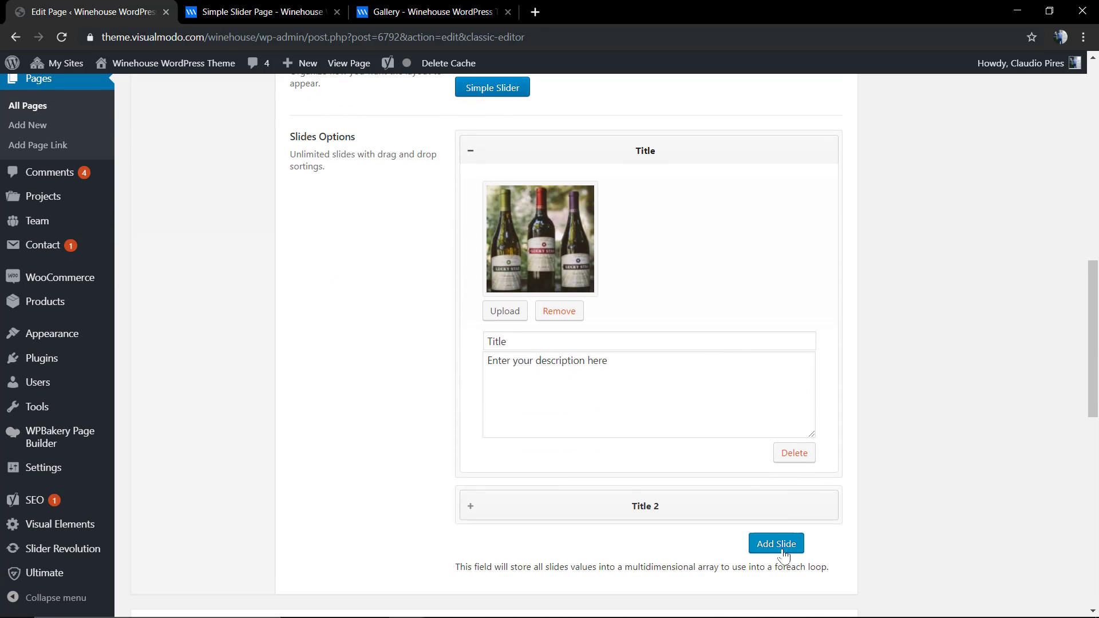
scroll(768, 236, up, 10)
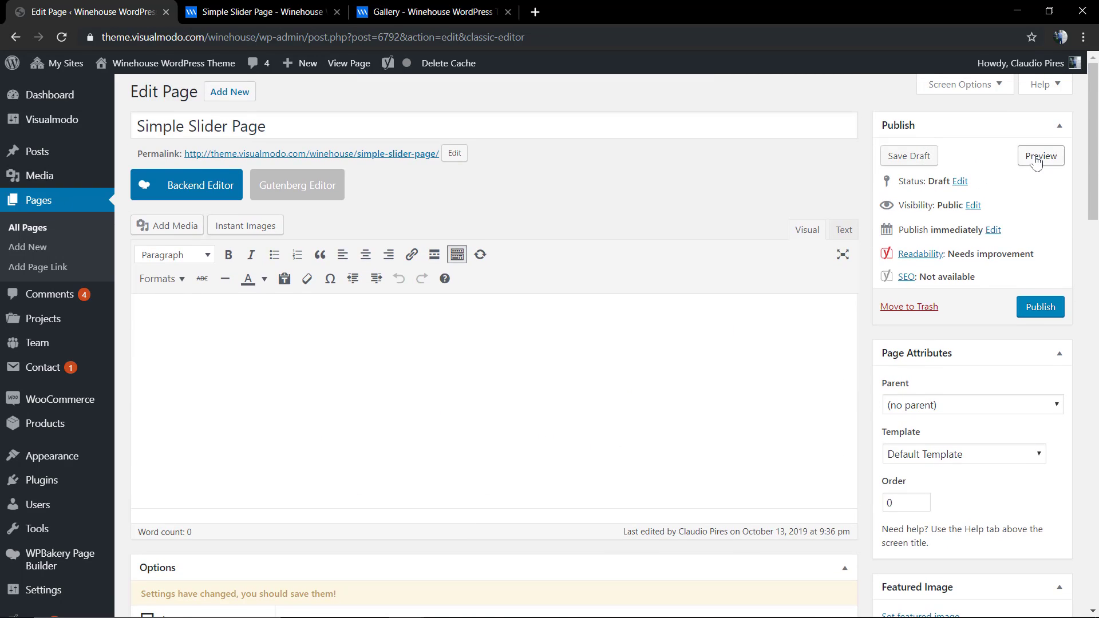
click(1042, 156)
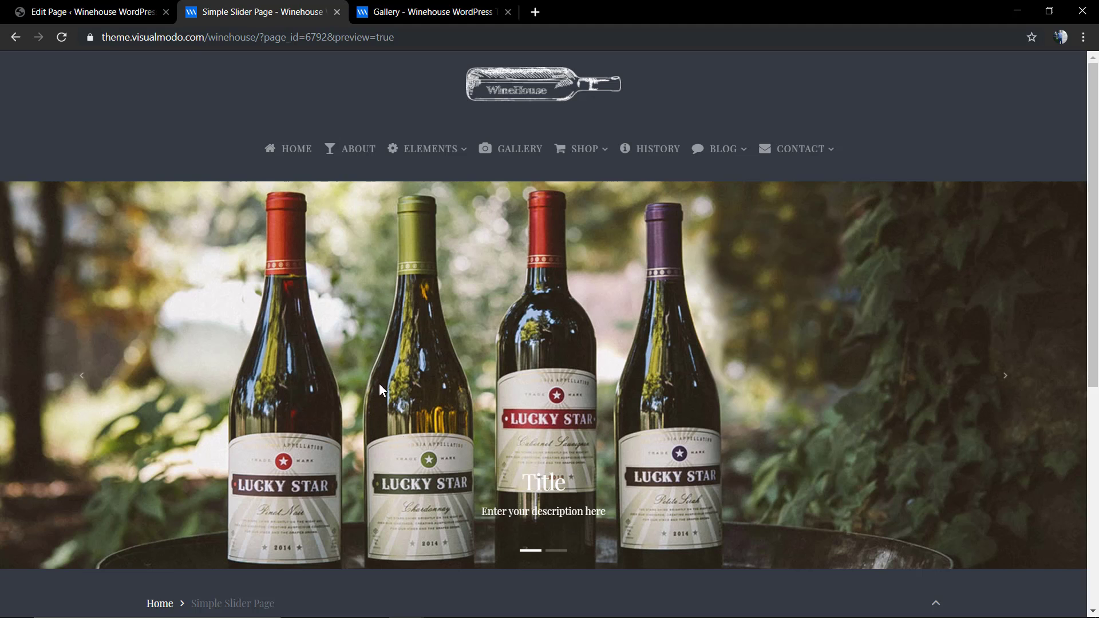
click(554, 547)
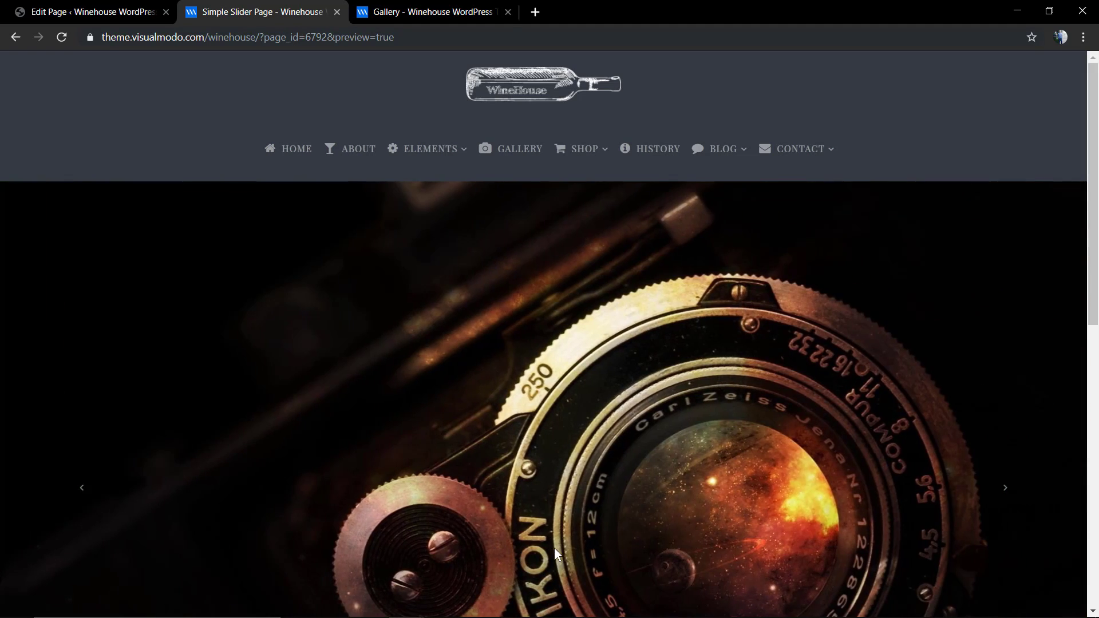
Step: Replace the second slide's camera photo with the wine-bar picture from the Media Library
click(120, 8)
scroll(530, 330, down, 10)
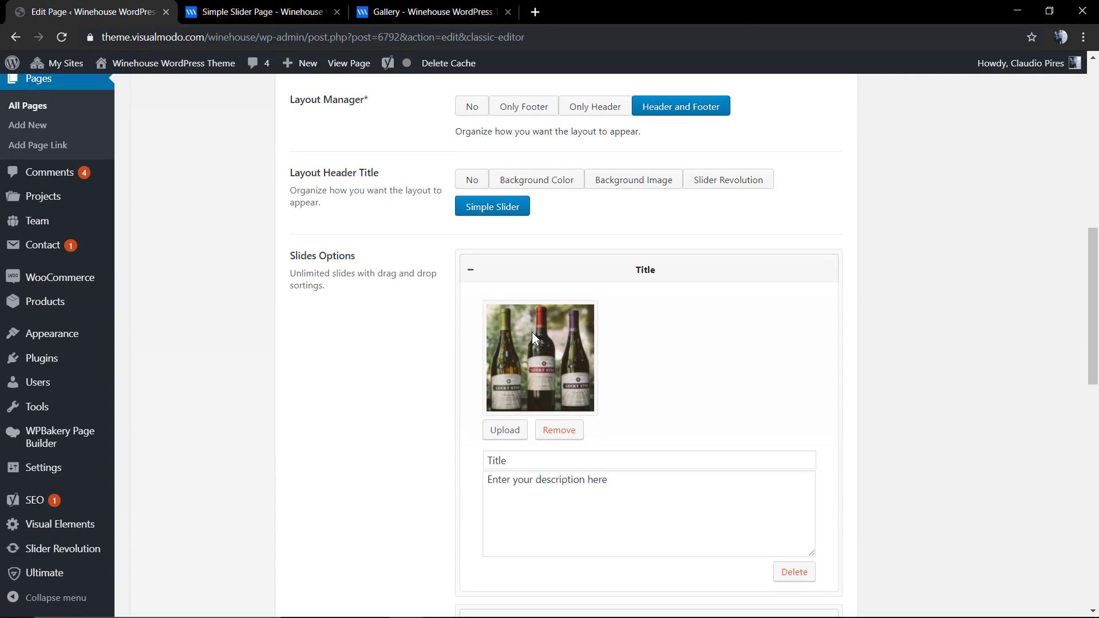
scroll(531, 386, down, 6)
scroll(521, 364, up, 2)
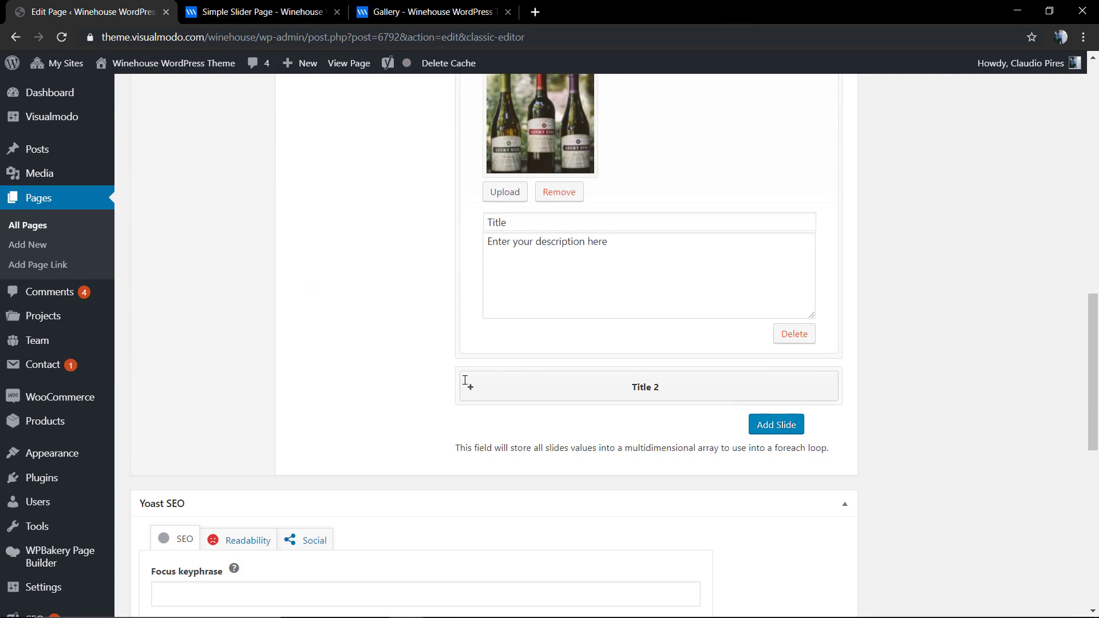
click(468, 380)
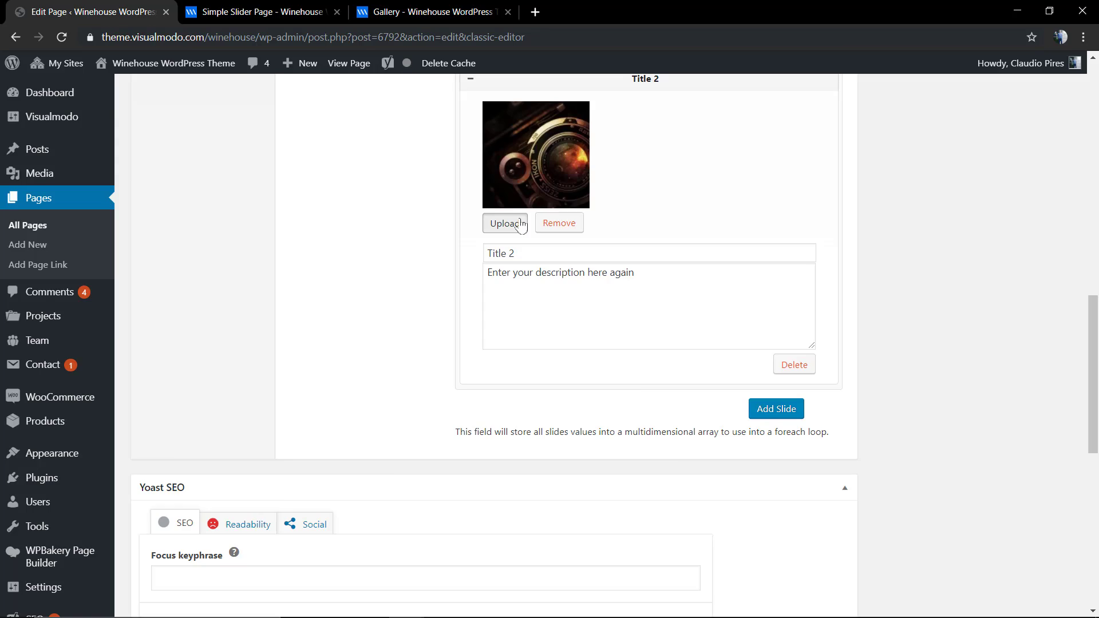
click(504, 223)
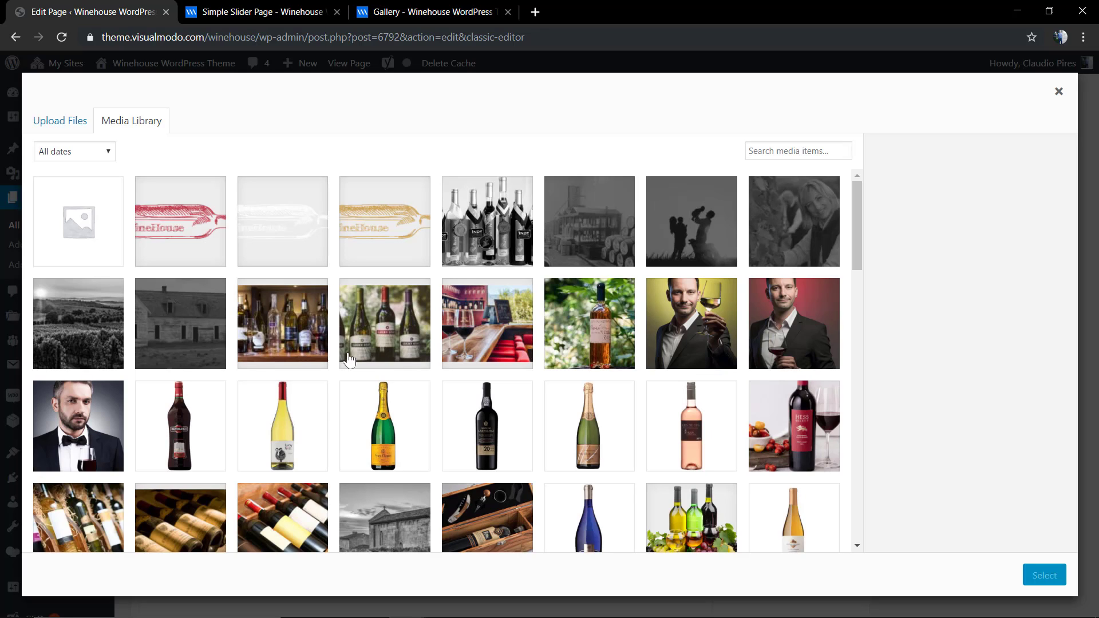
click(449, 347)
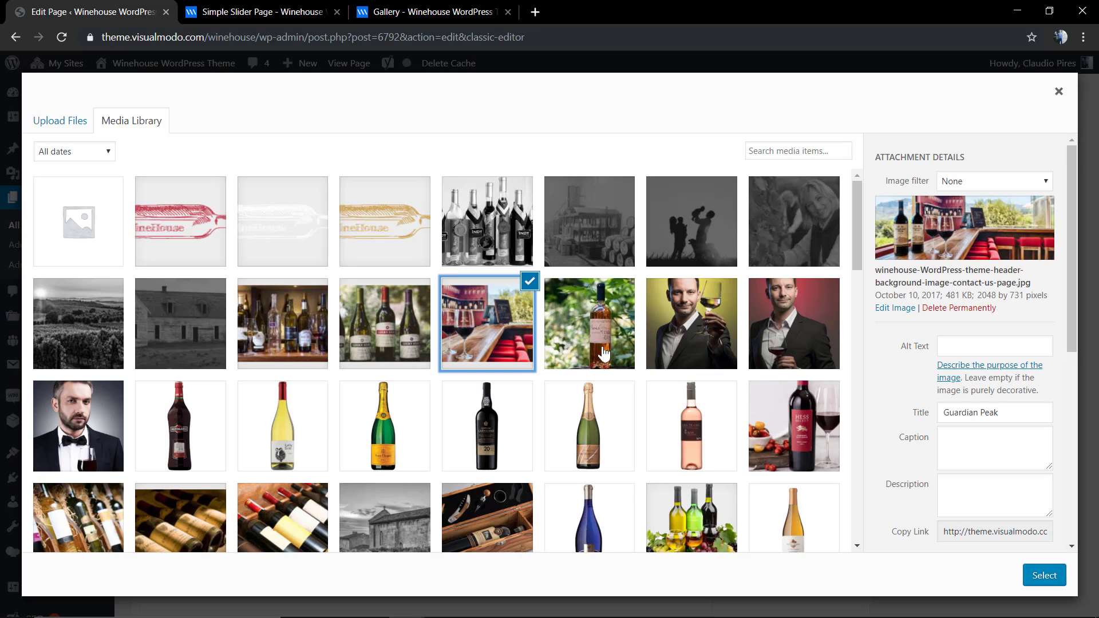
click(1045, 576)
Step: Preview the page again to see both new slides
scroll(609, 388, up, 8)
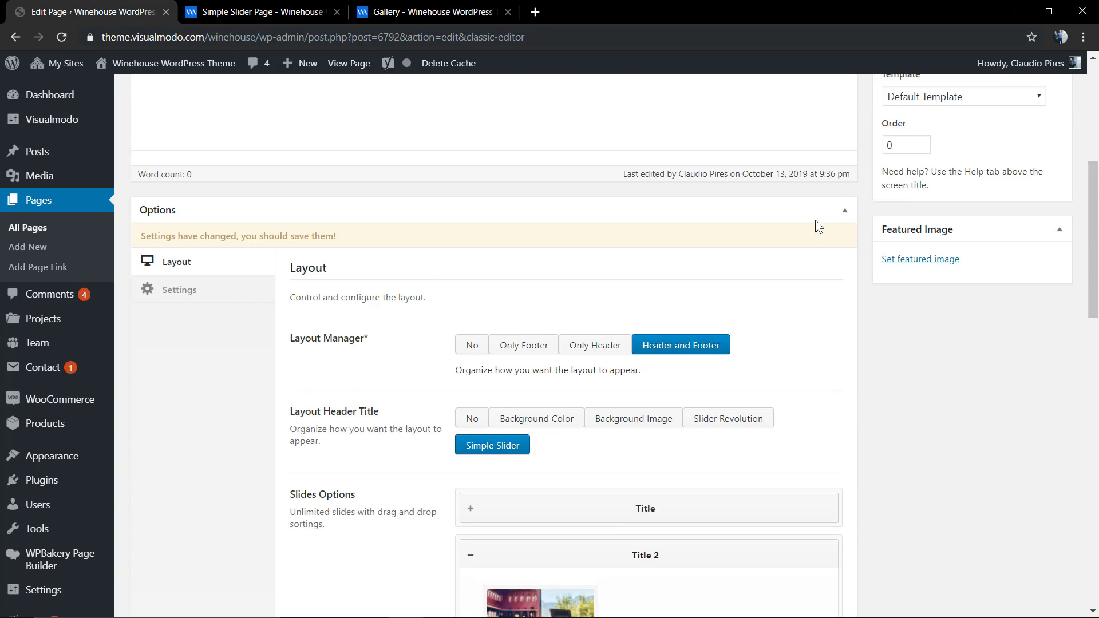
scroll(945, 128, up, 7)
click(1043, 223)
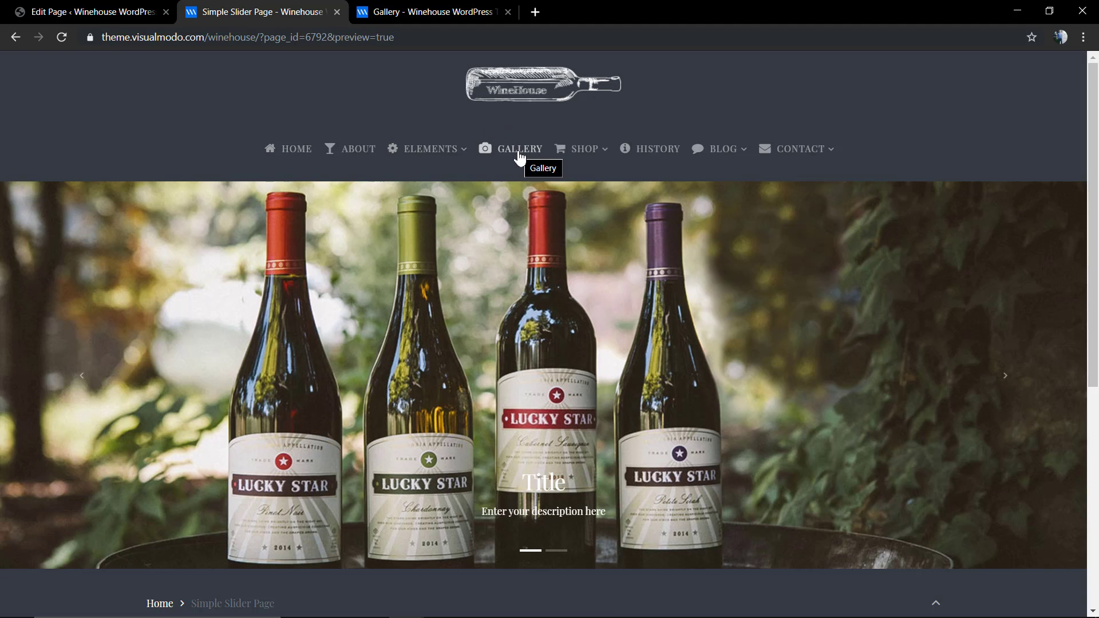
Step: Go to the site's GALLERY page from the preview's top navigation menu
click(520, 152)
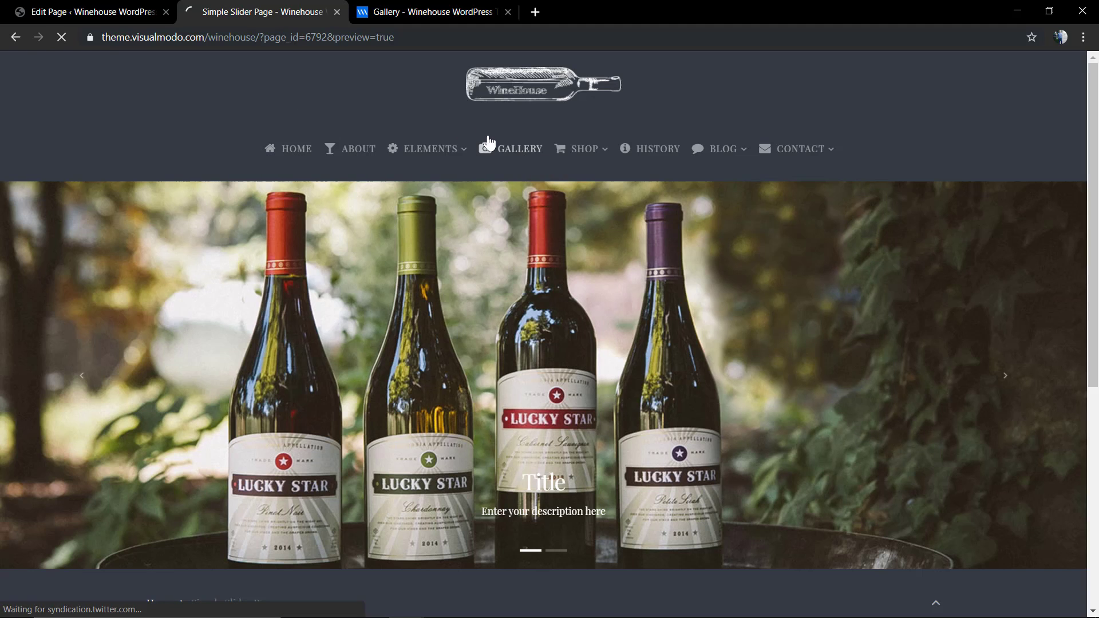